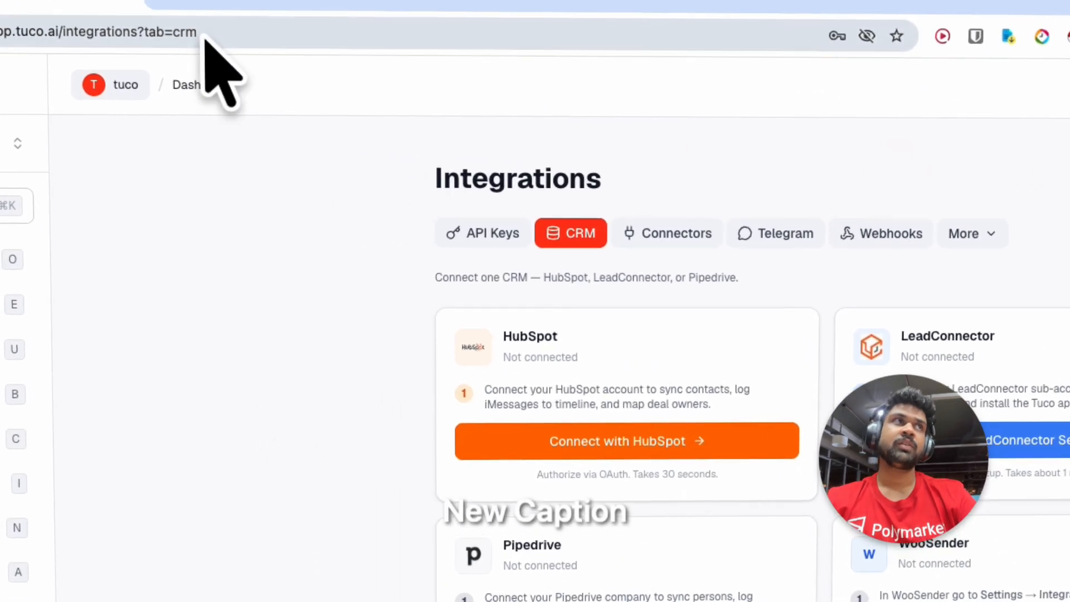
Open the Tuco AI dashboard at app.tuco.ai and show the CRM section of its integrations.
click(277, 95)
text(app.t)
key(Return)
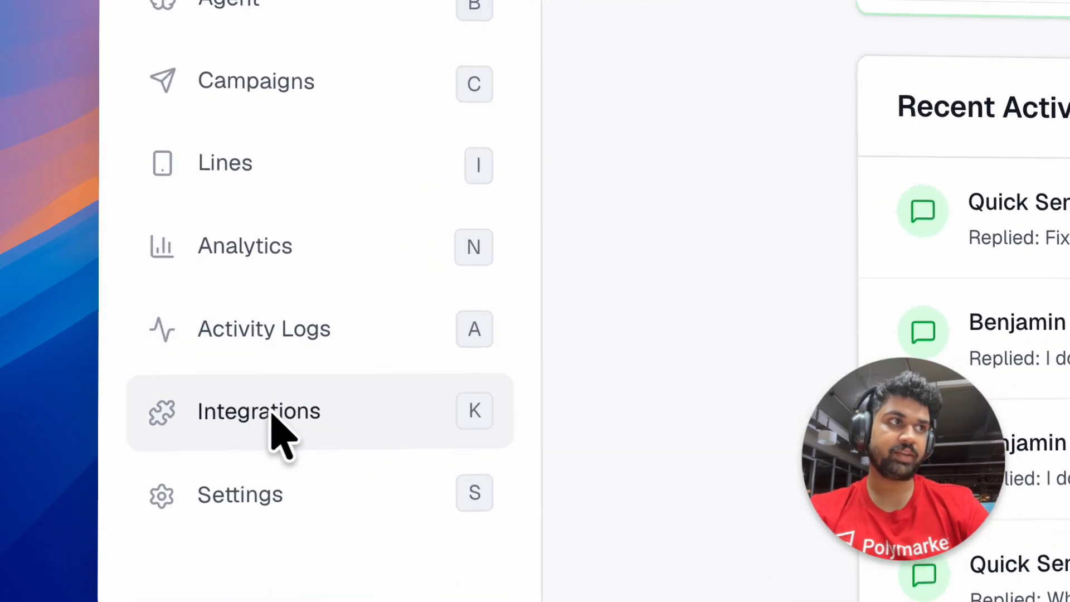
click(234, 416)
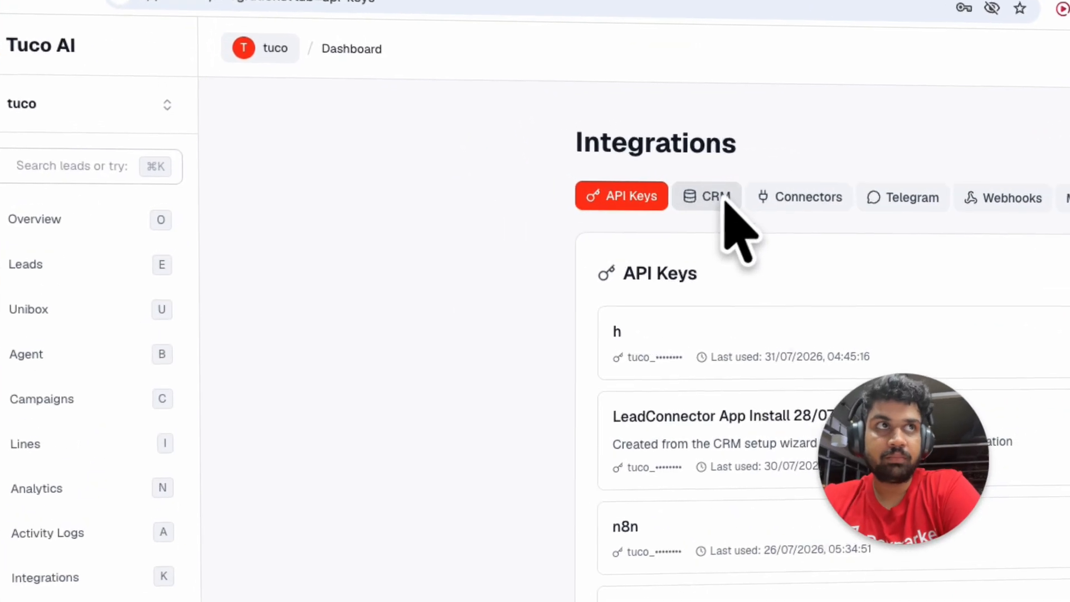
click(473, 194)
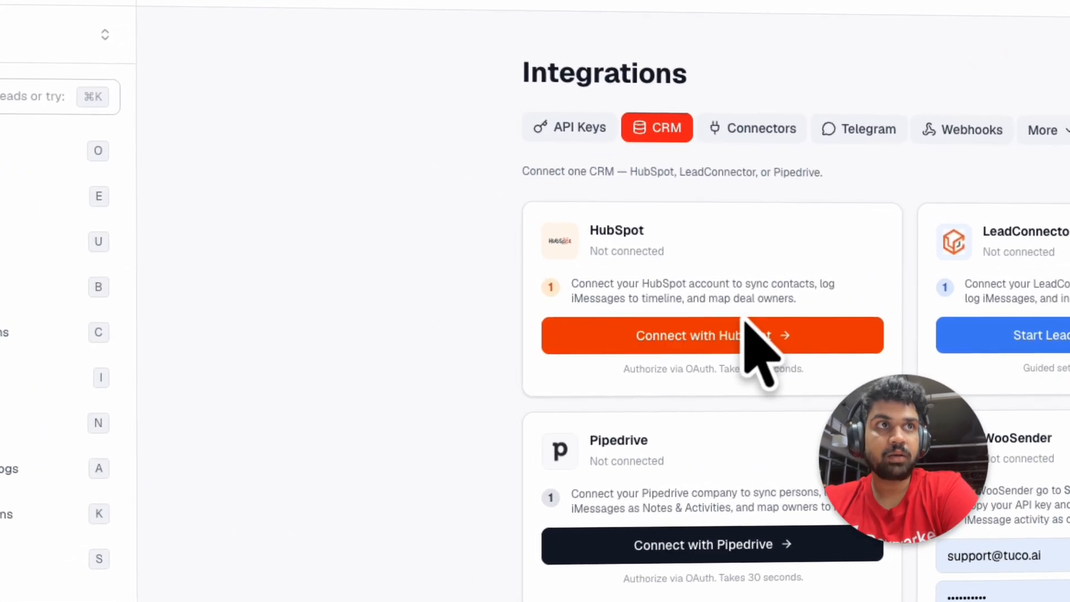
Start connecting HubSpot as the CRM and choose the bg-xps-dev account for the connection.
click(746, 320)
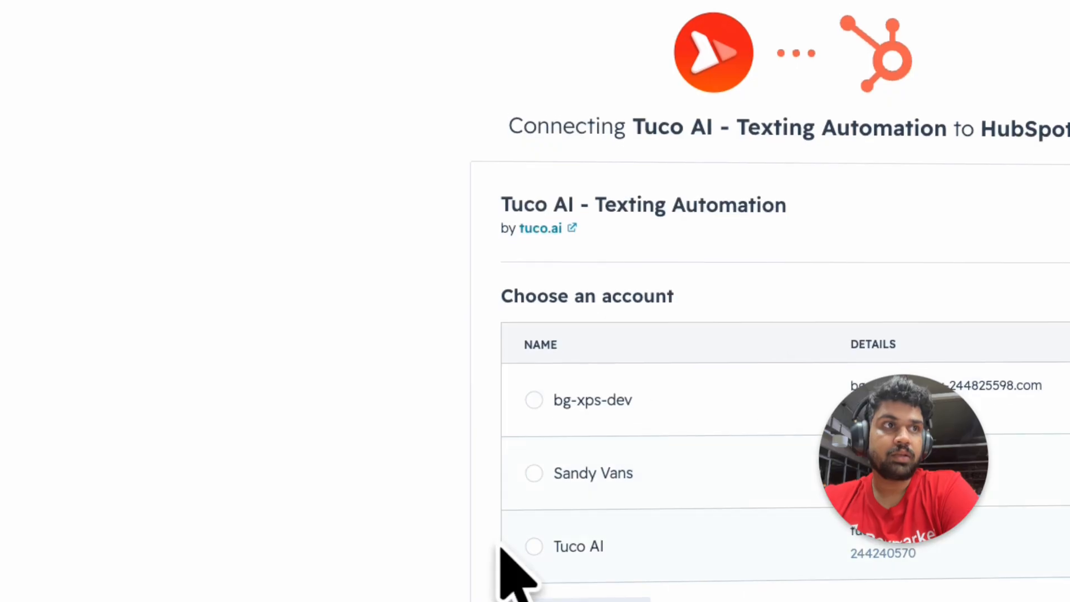
click(535, 406)
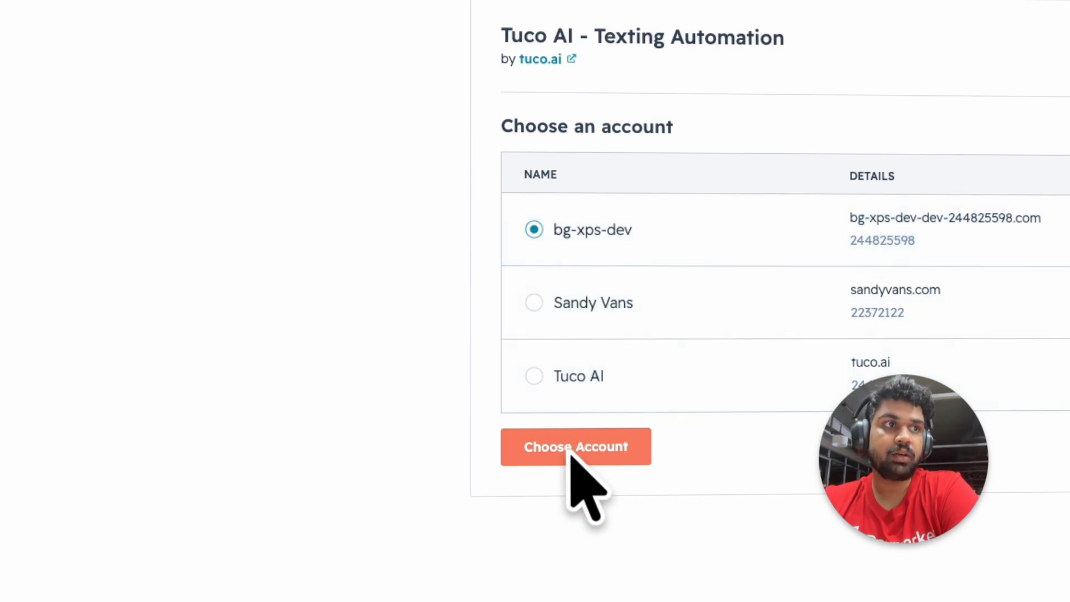
click(569, 453)
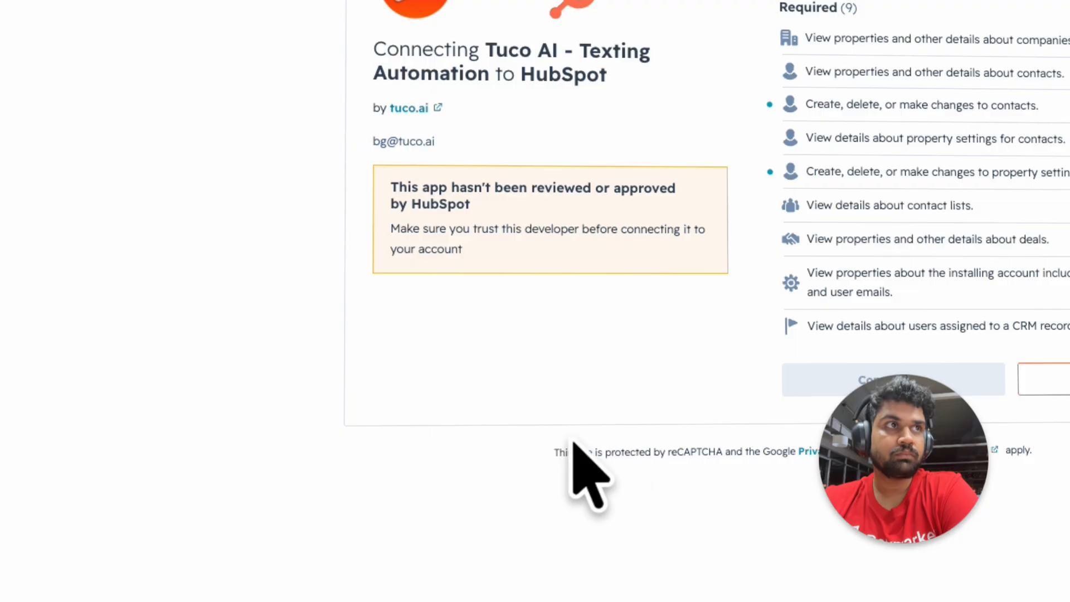
Authorize the Tuco AI - Texting Automation app, confirming the unverified-app warning with "I accept the risk".
click(850, 379)
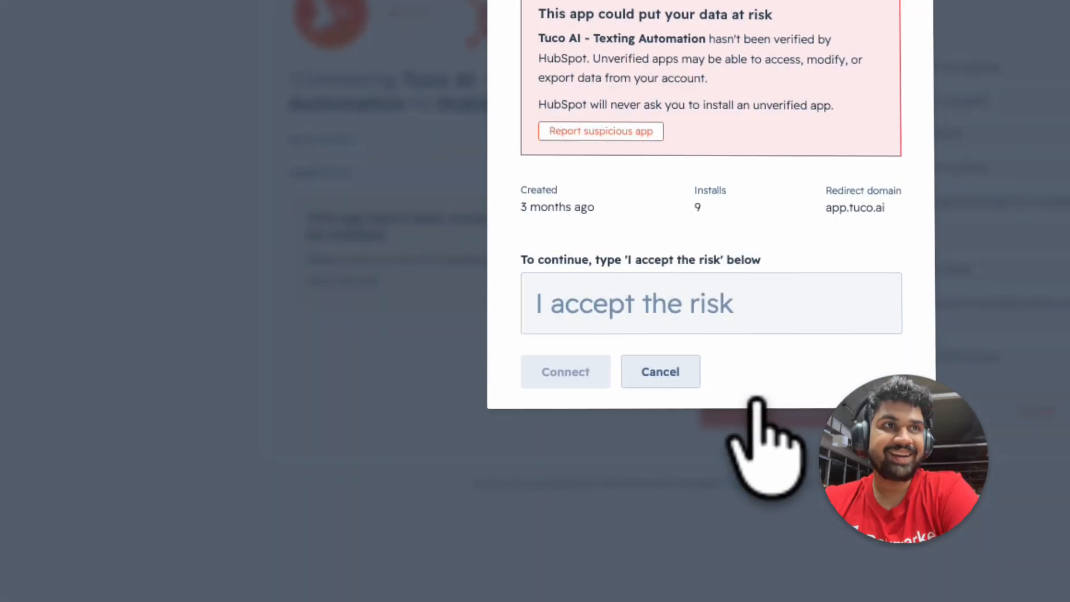
click(792, 289)
text(I ac)
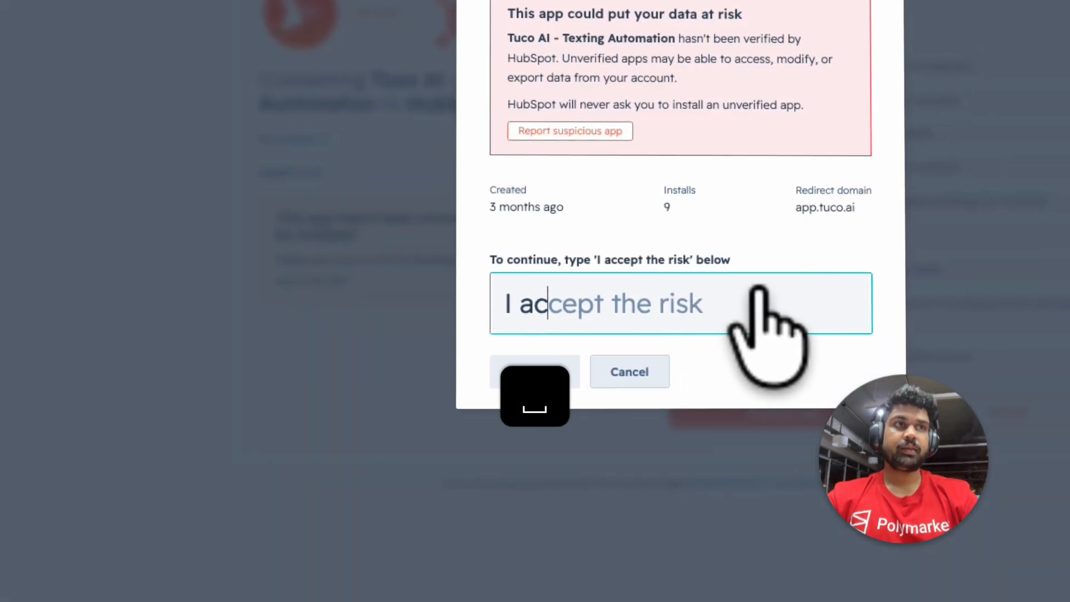
text(cept the risk)
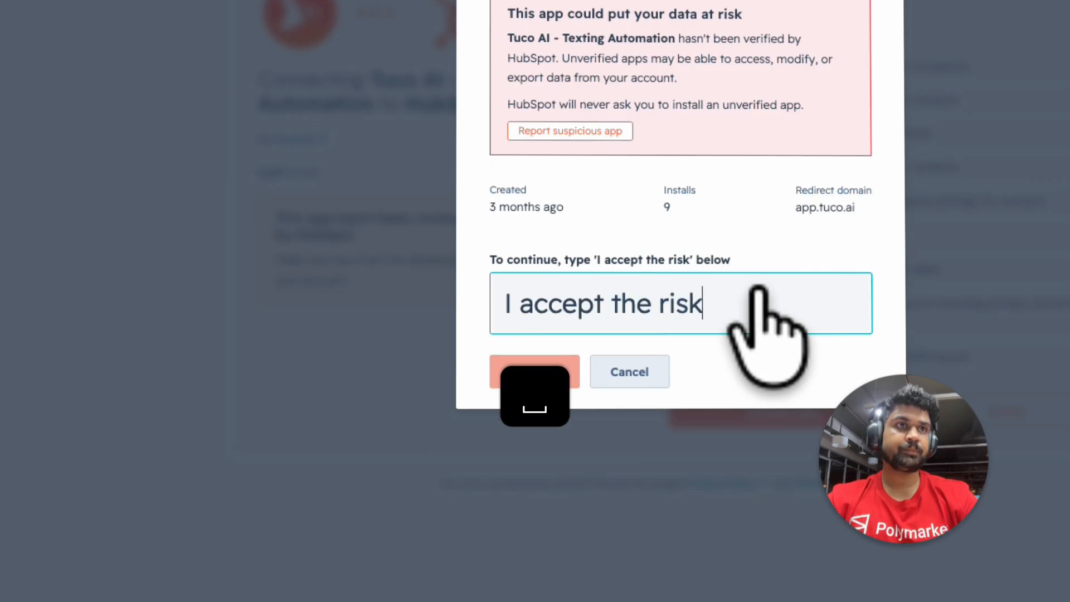
click(530, 379)
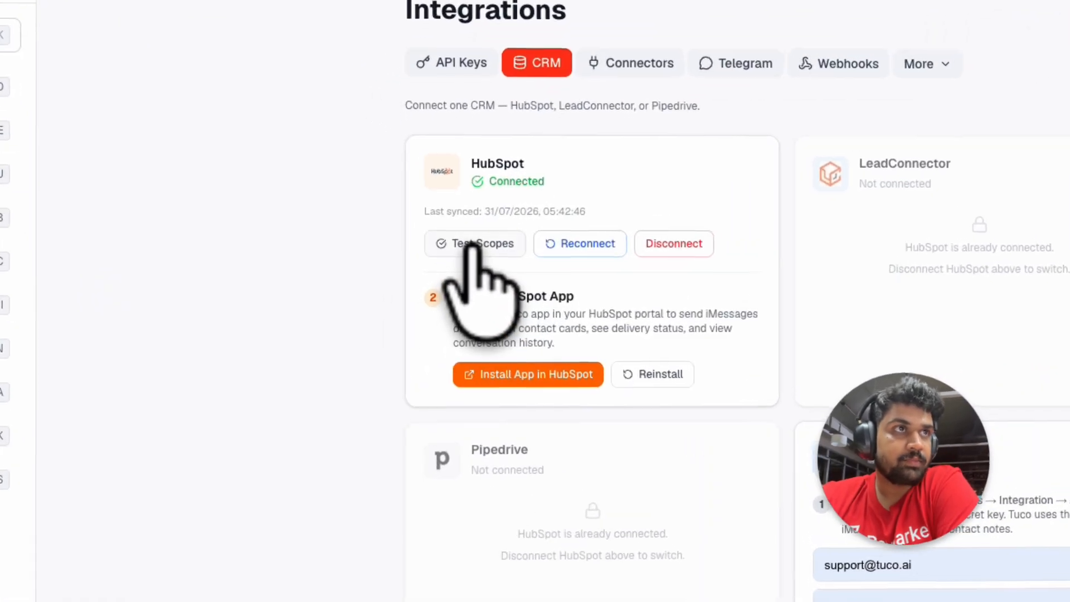
Test the scopes of the HubSpot connection and examine the list of checked objects.
click(431, 284)
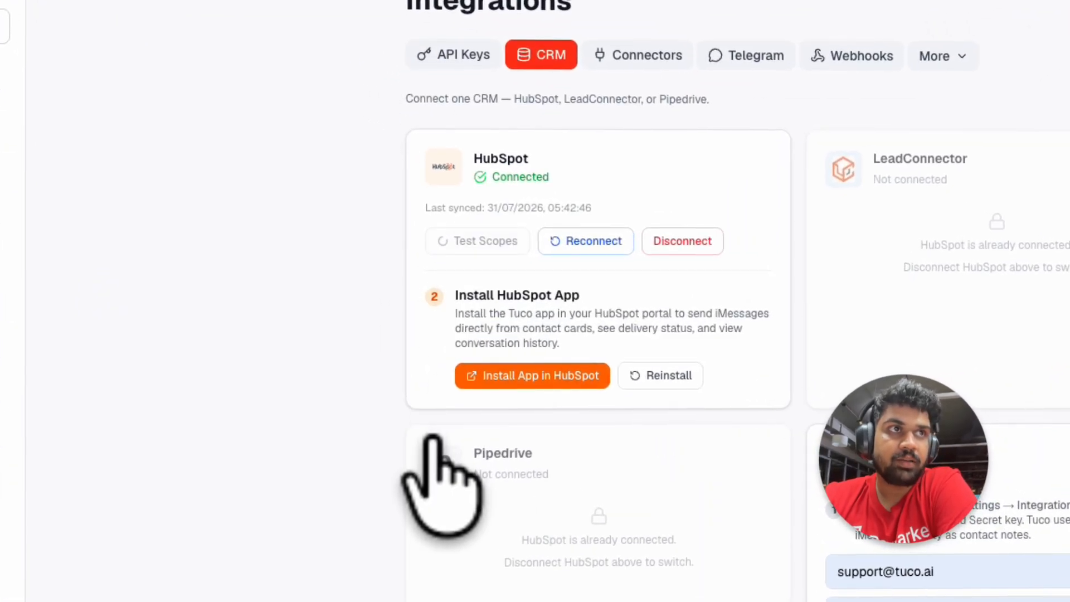
drag(442, 283, 464, 368)
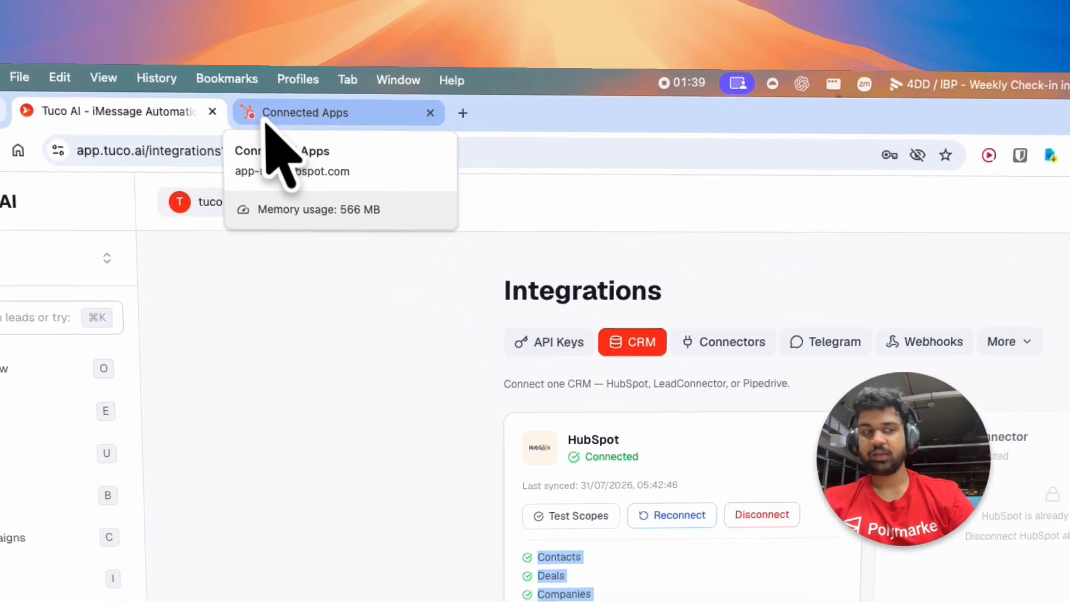
Switch to HubSpot and create a new automation workflow from scratch.
click(290, 74)
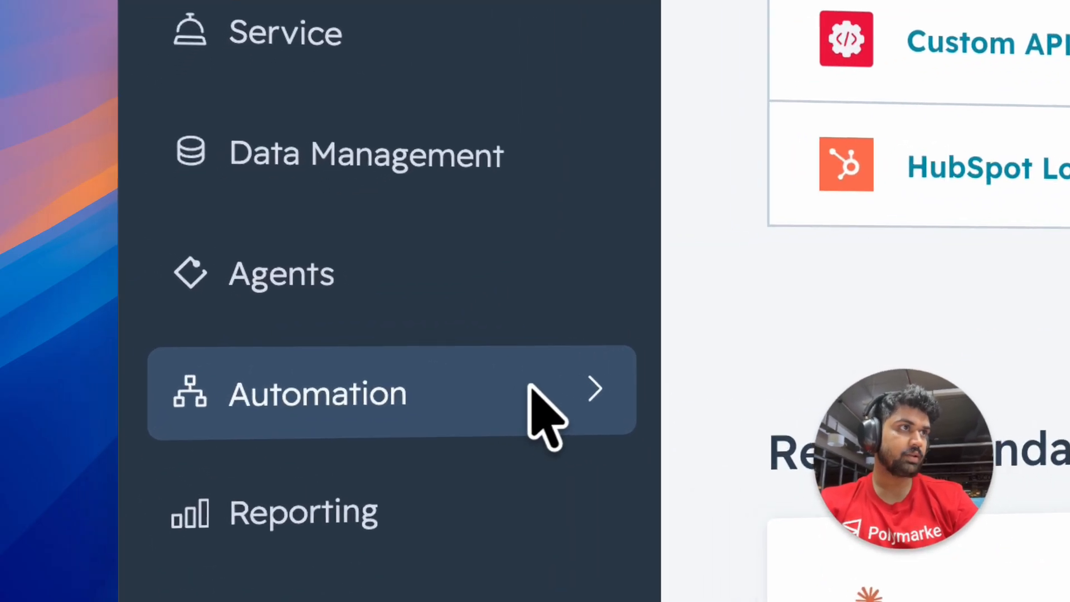
click(311, 352)
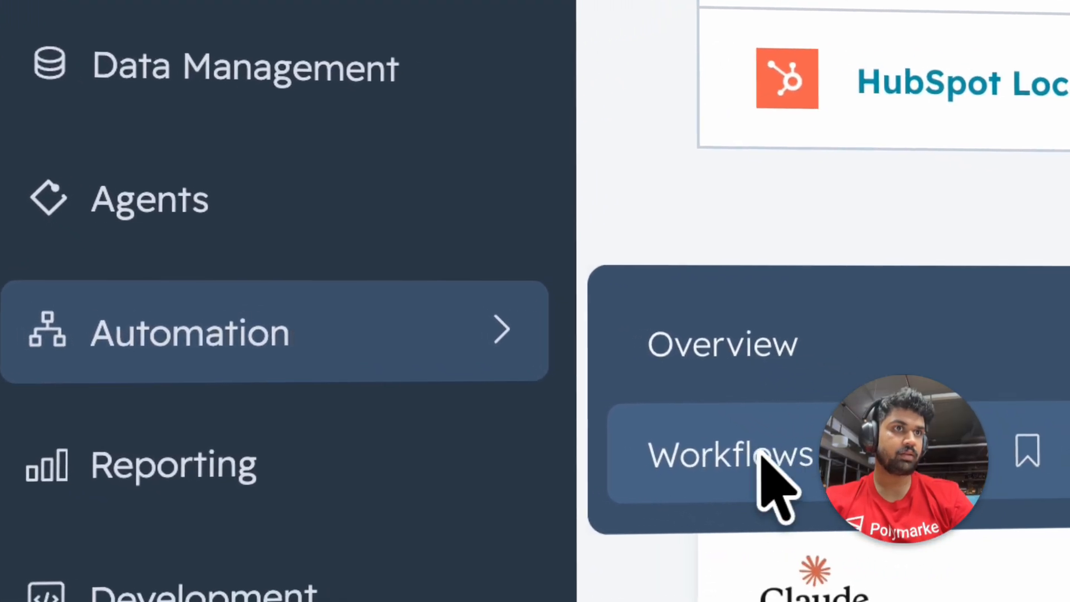
click(771, 456)
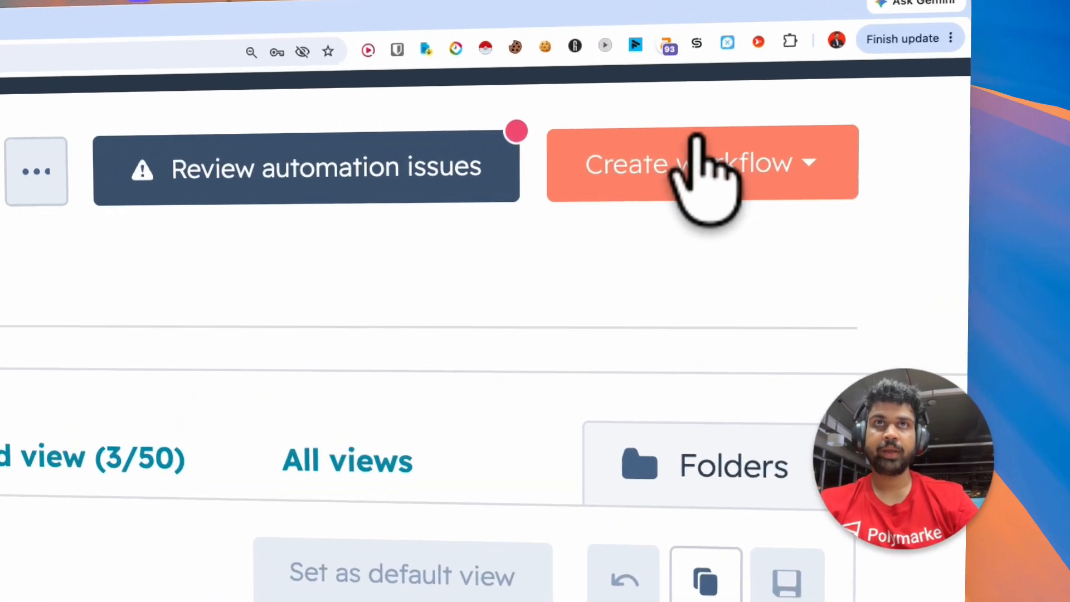
click(834, 153)
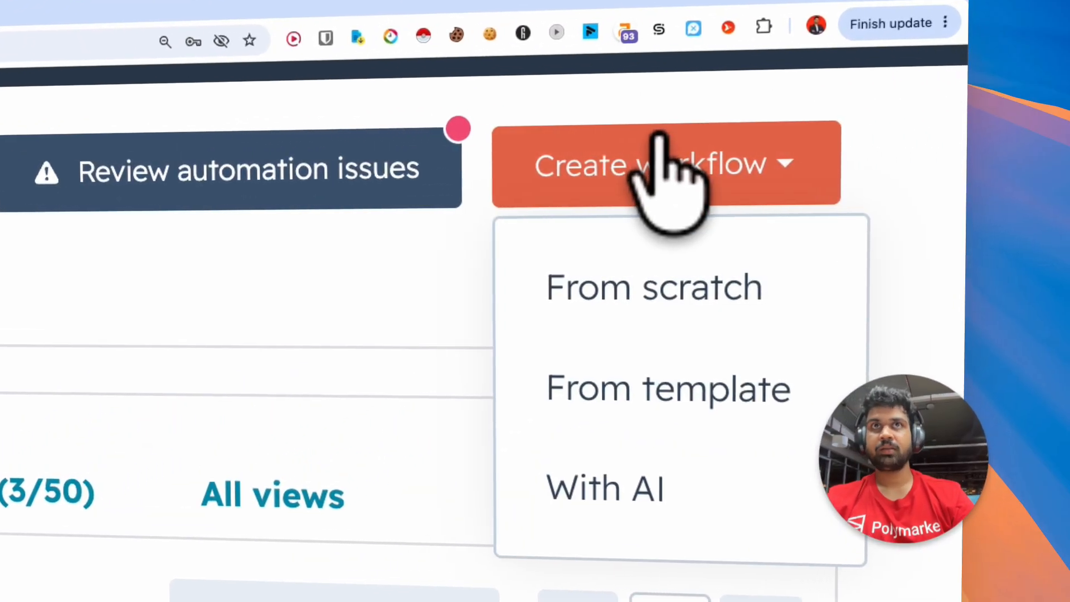
click(664, 293)
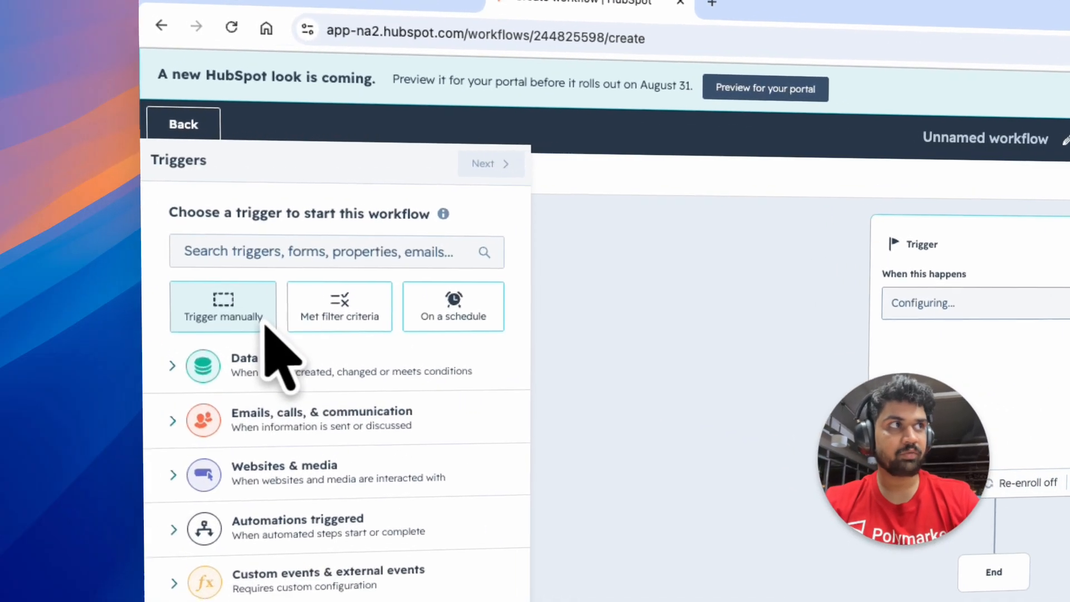
Set the workflow to be triggered manually, with Contact as the record type that can enroll, and save the trigger.
click(146, 238)
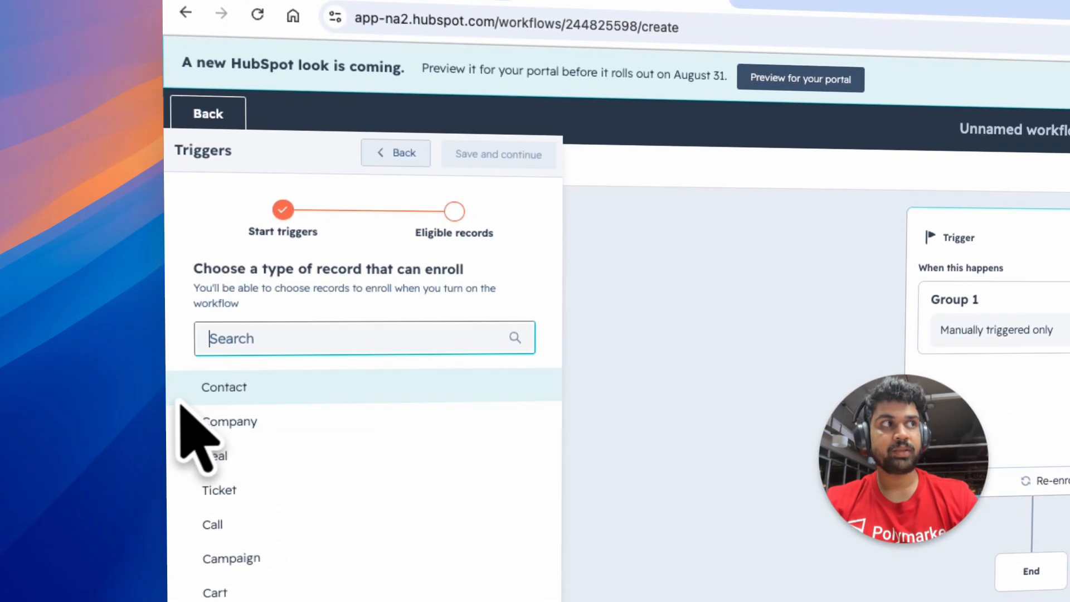
click(234, 391)
click(505, 162)
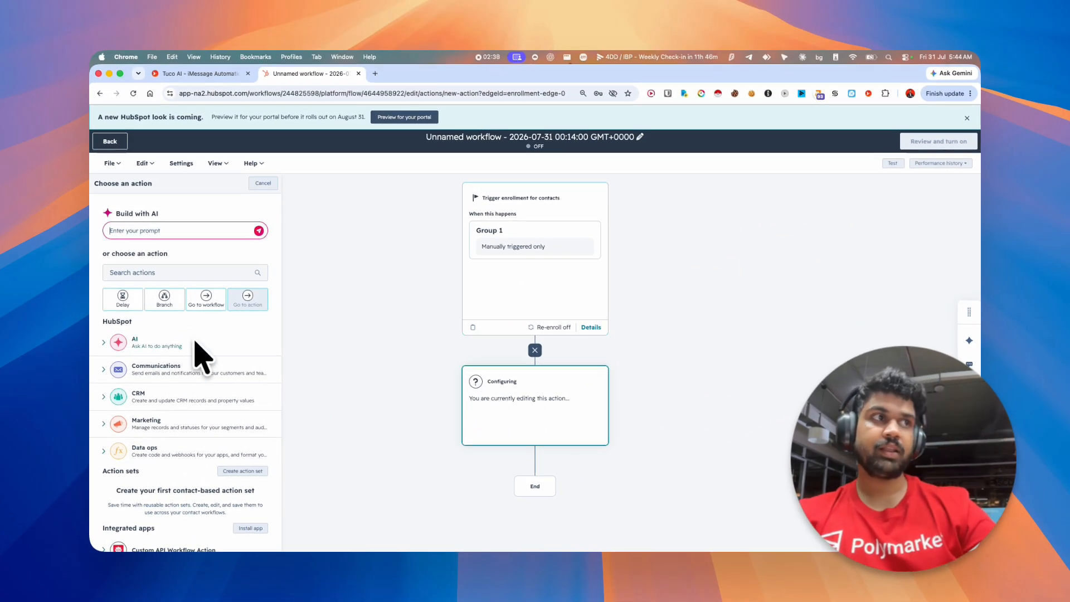
Add the Send iMessage action from the Tuco AI - Texting Automation integrated app to the workflow.
scroll(195, 356, down, 3)
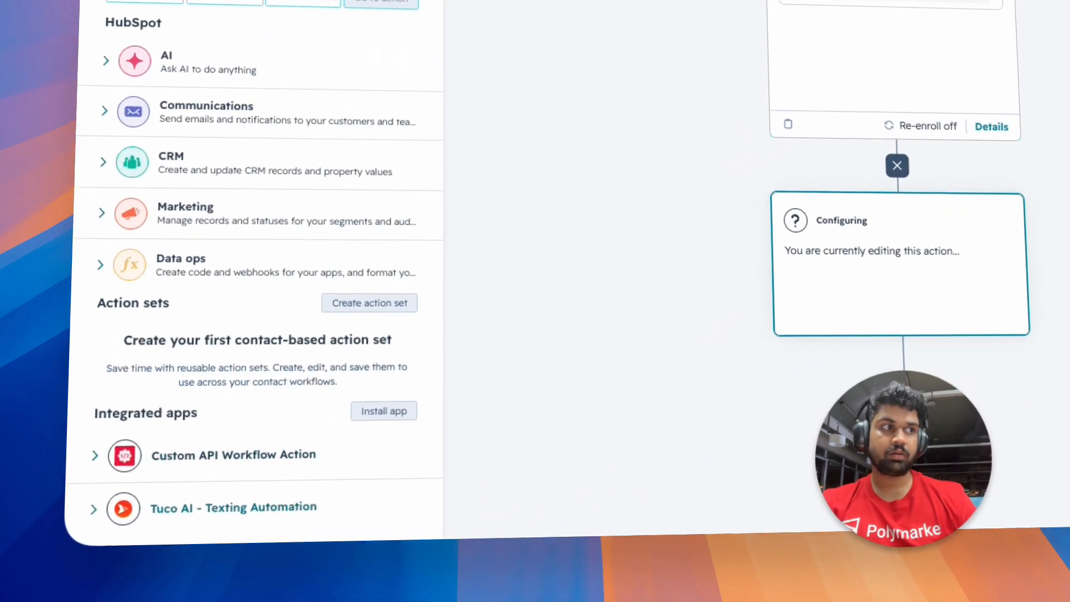
click(233, 507)
scroll(234, 490, down, 6)
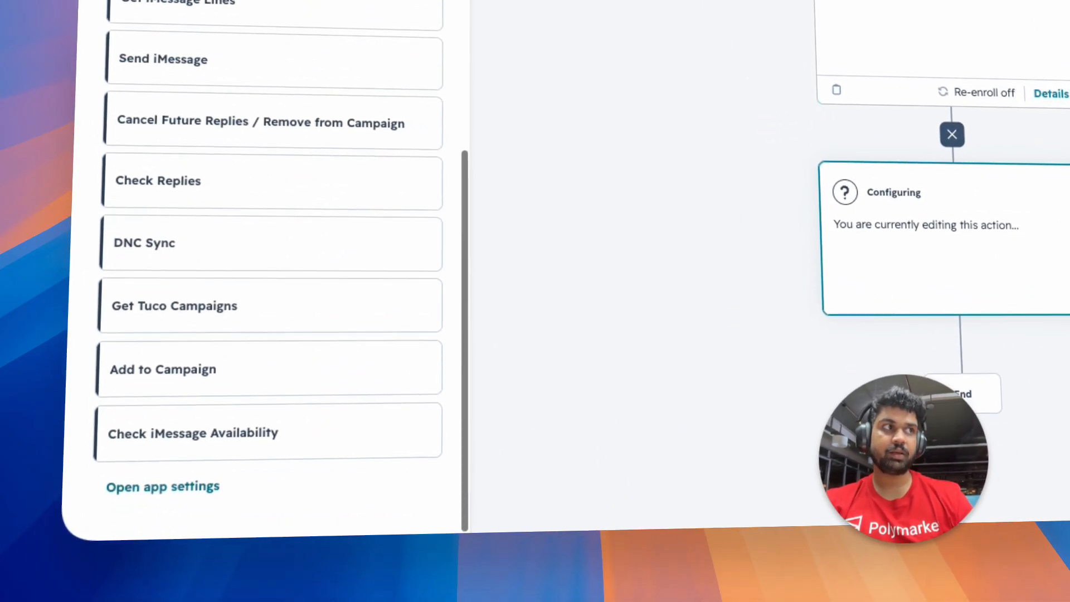
click(342, 231)
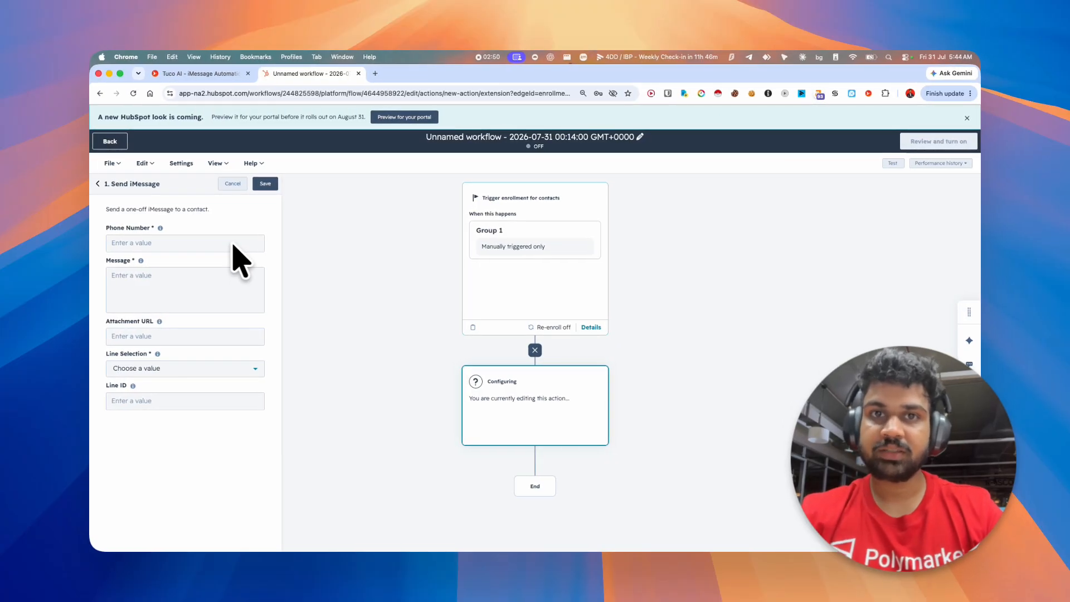
Search Google in a new tab for "e.164 phone number" and refine the search to find a format checker.
key(super+t)
text(e.164)
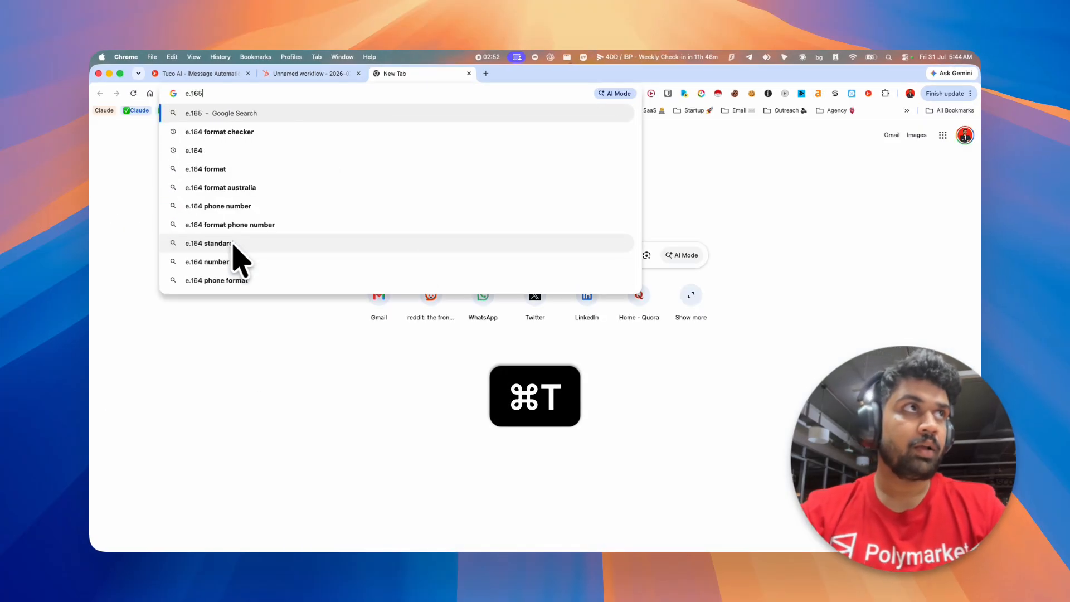
key(BackSpace)
text(phone number)
key(Return)
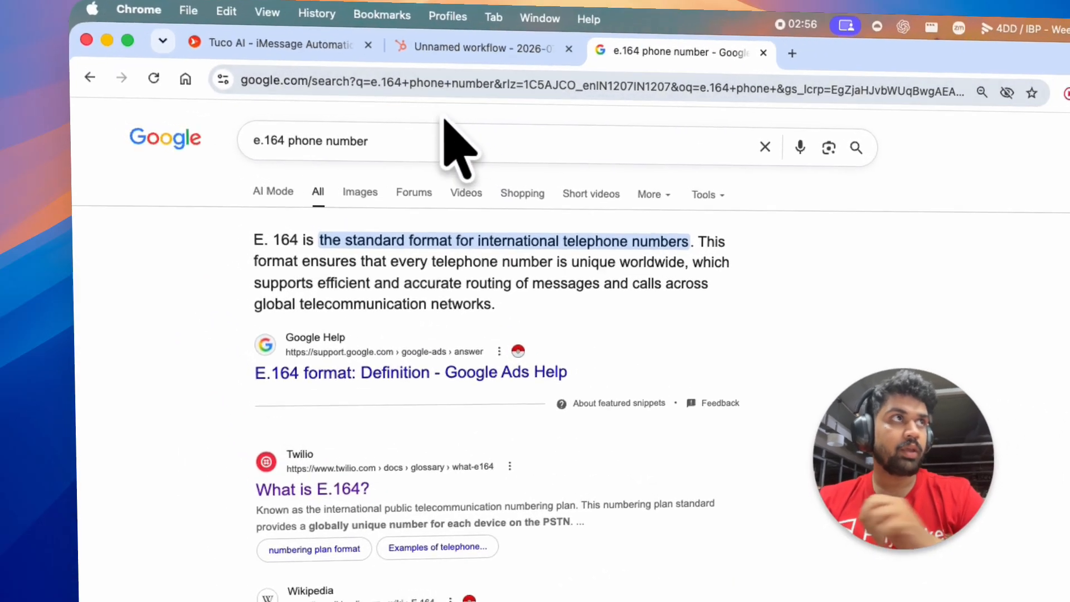
click(288, 122)
text(check)
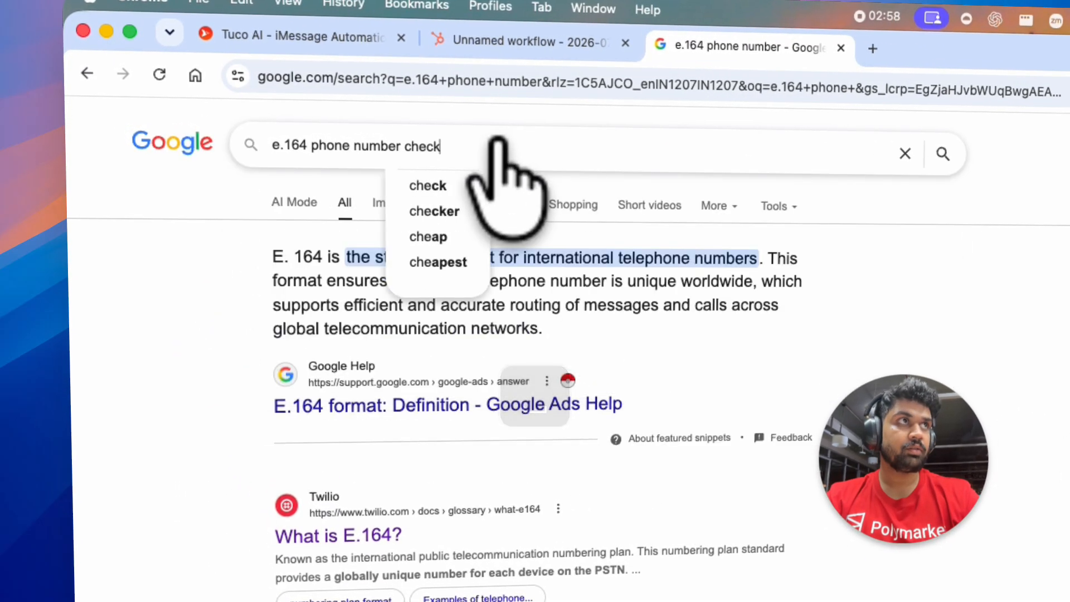
text( formst)
key(Return)
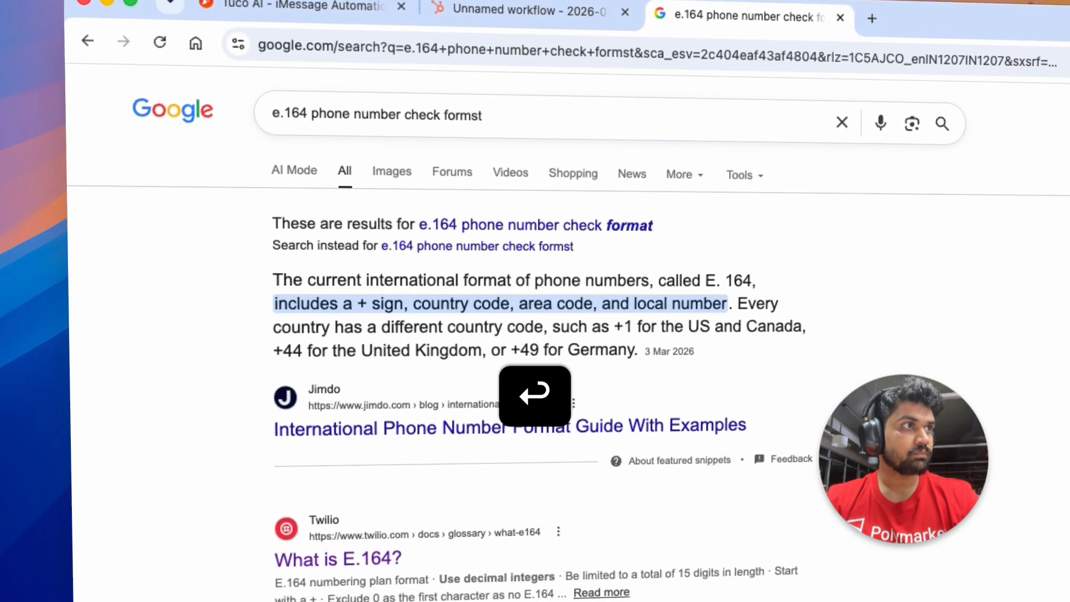
scroll(362, 474, down, 6)
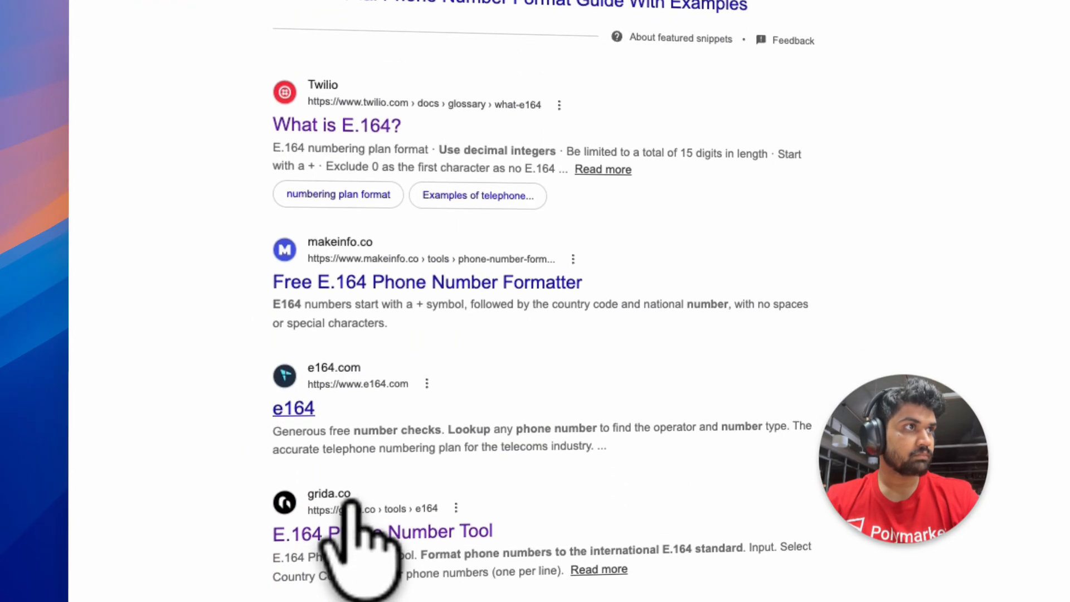
Open makeinfo.co's Free E.164 Phone Number Formatter, enter a sample phone number and reset the form.
click(666, 432)
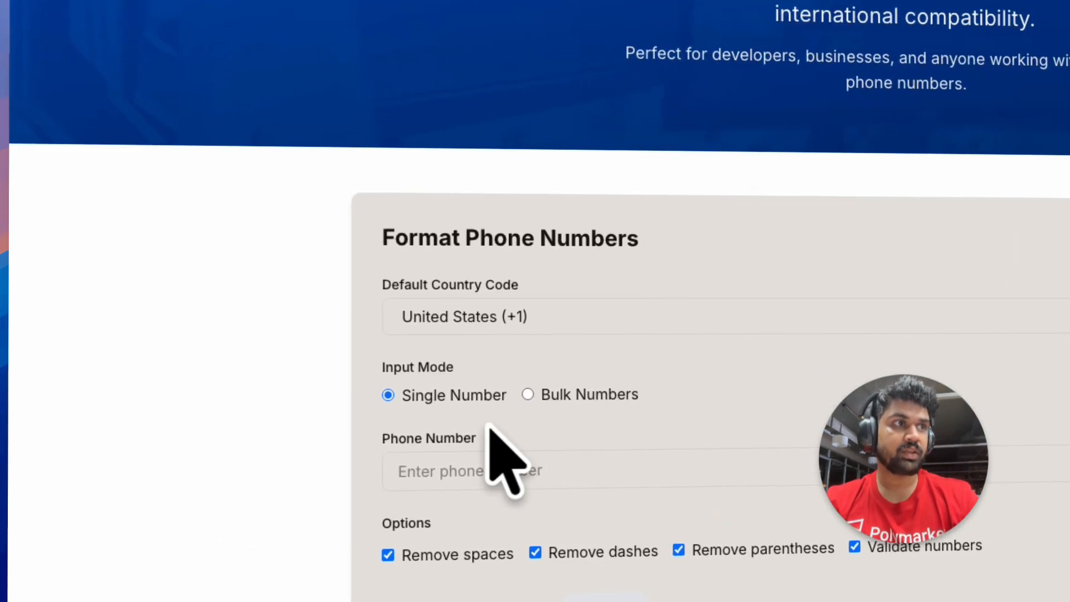
click(541, 398)
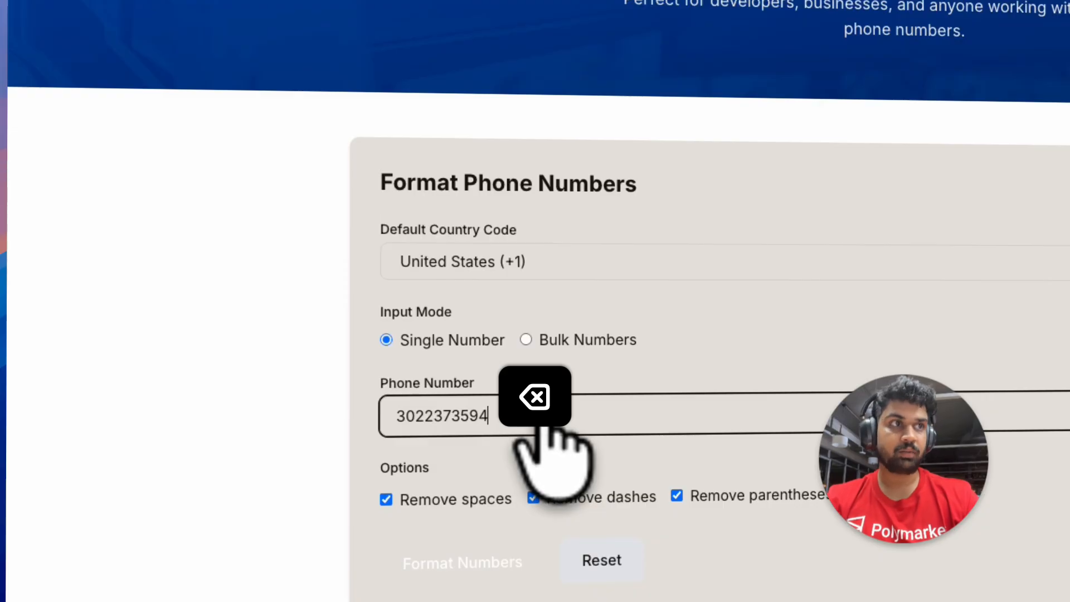
click(601, 560)
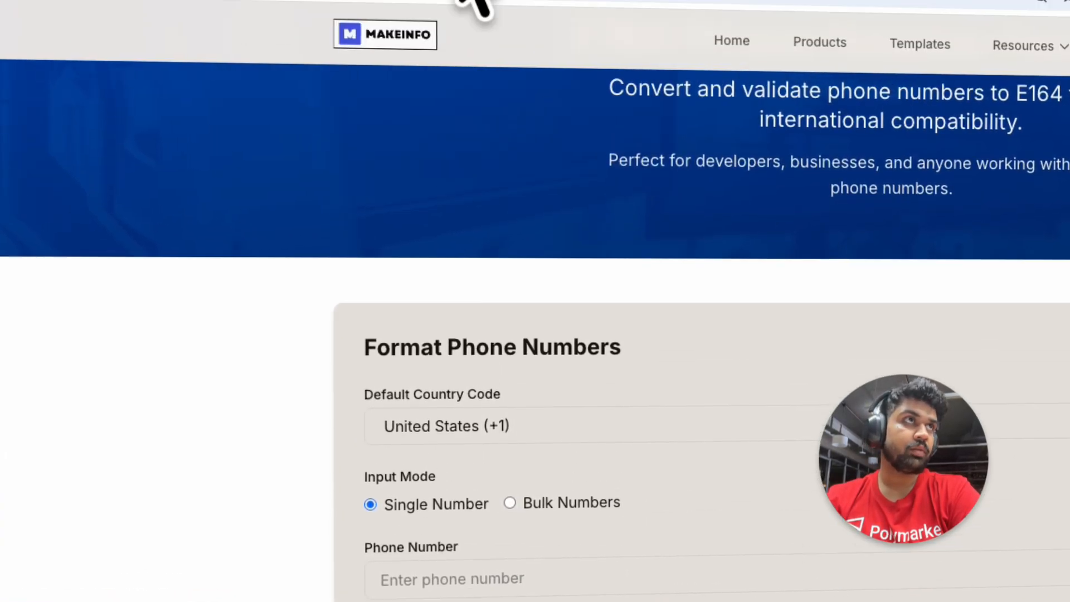
Return to the HubSpot workflow and fill the iMessage action's Phone Number with the enrolled contact's Phone Number token.
click(463, 83)
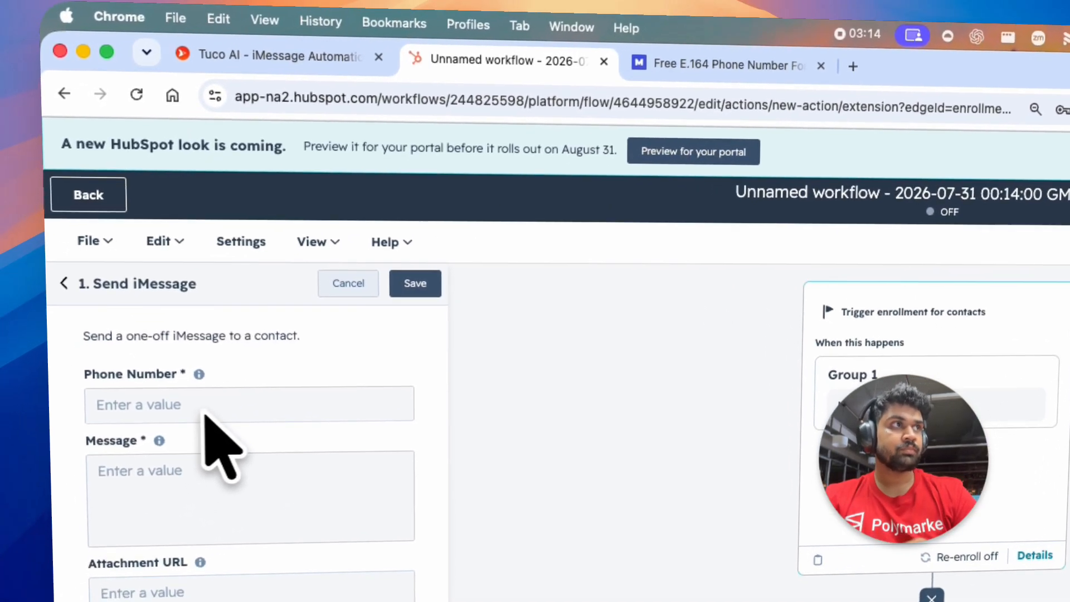
click(212, 404)
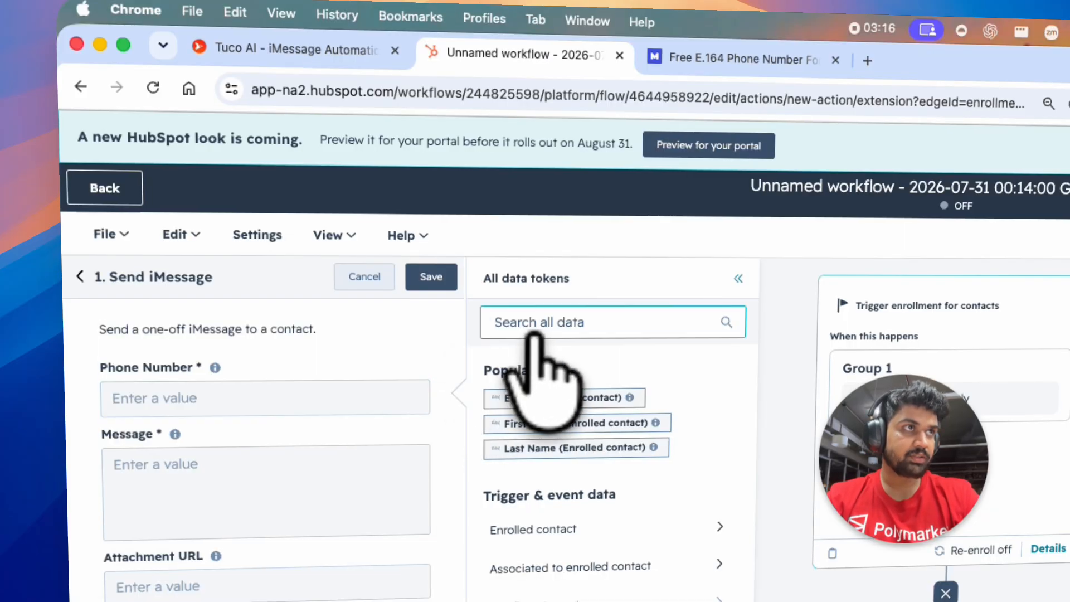
text(phone)
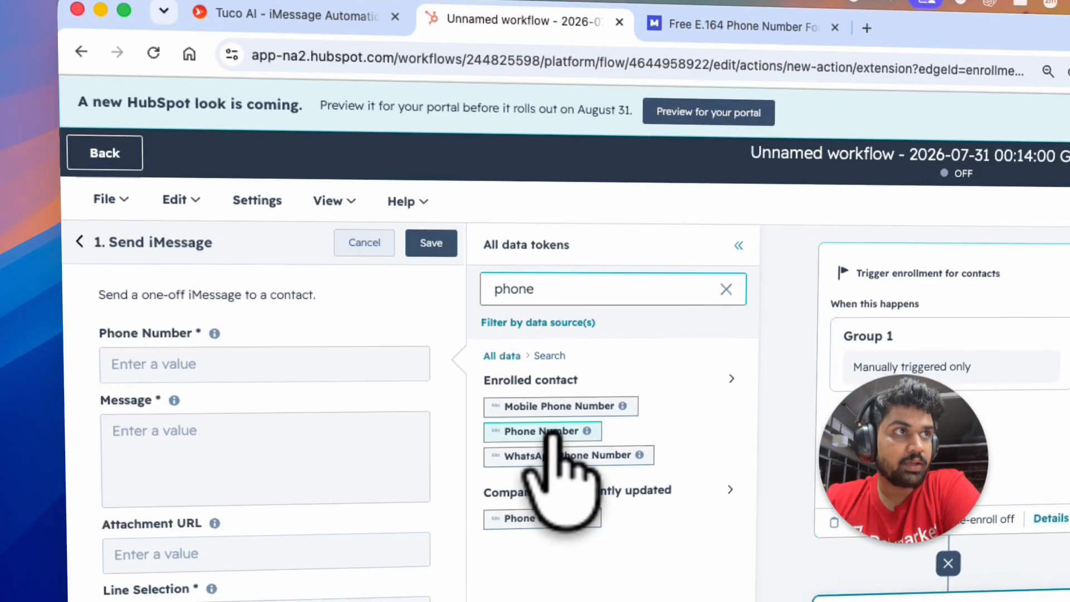
click(542, 463)
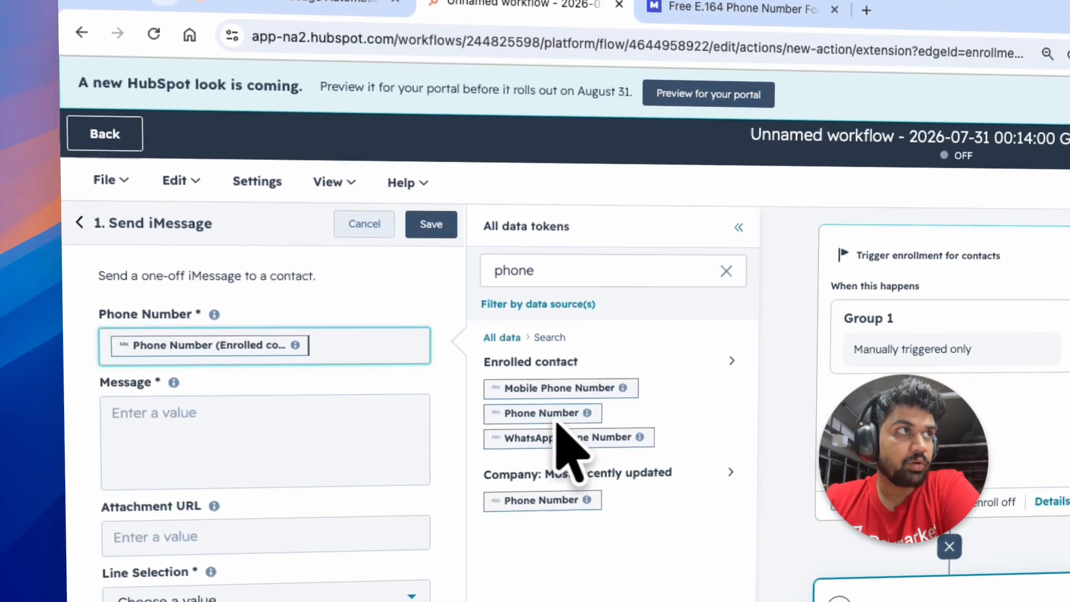
Write the iMessage text as "Hey" followed by the enrolled contact's First Name token.
click(279, 451)
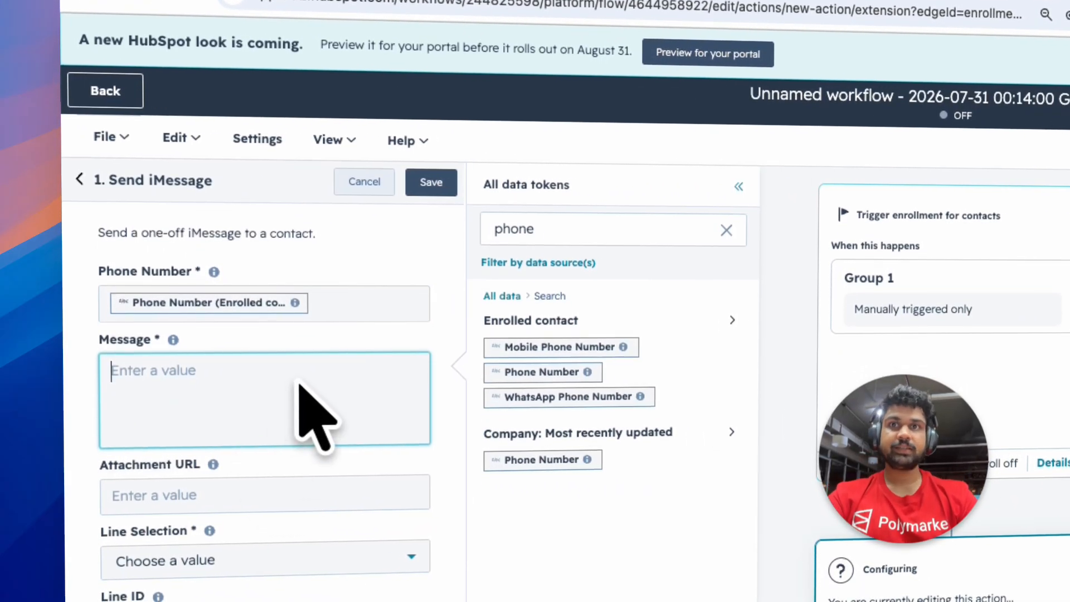
text(Hey)
key(BackSpace)
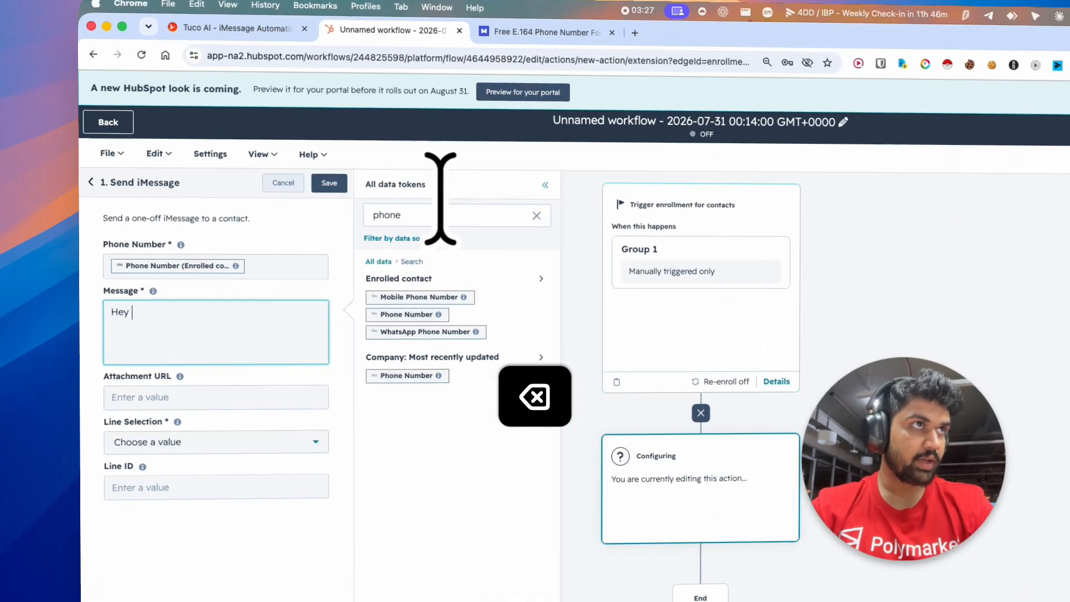
double_click(349, 204)
key(BackSpace)
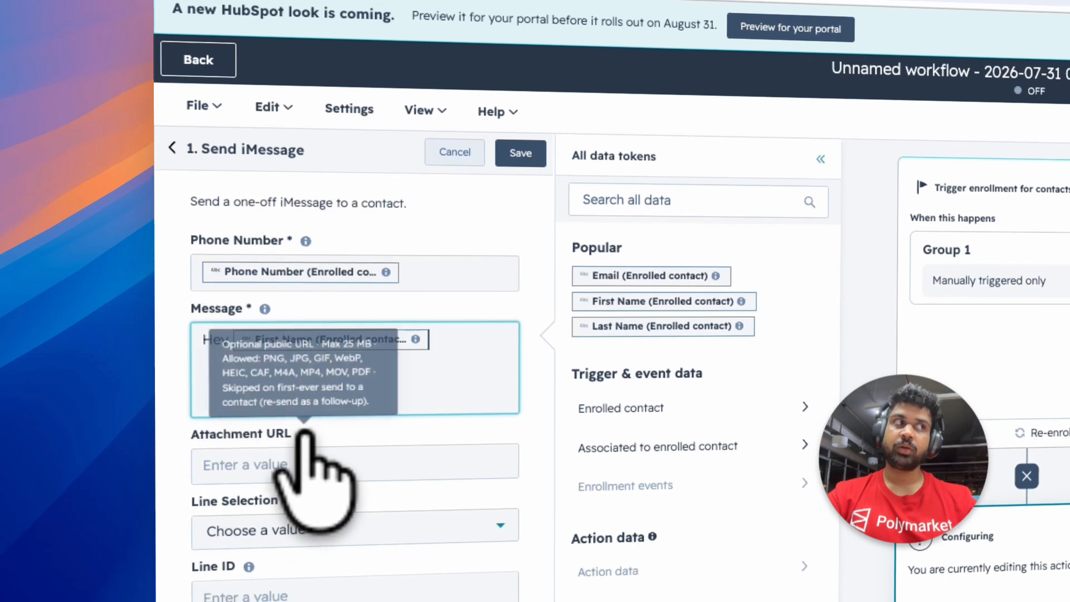
click(306, 465)
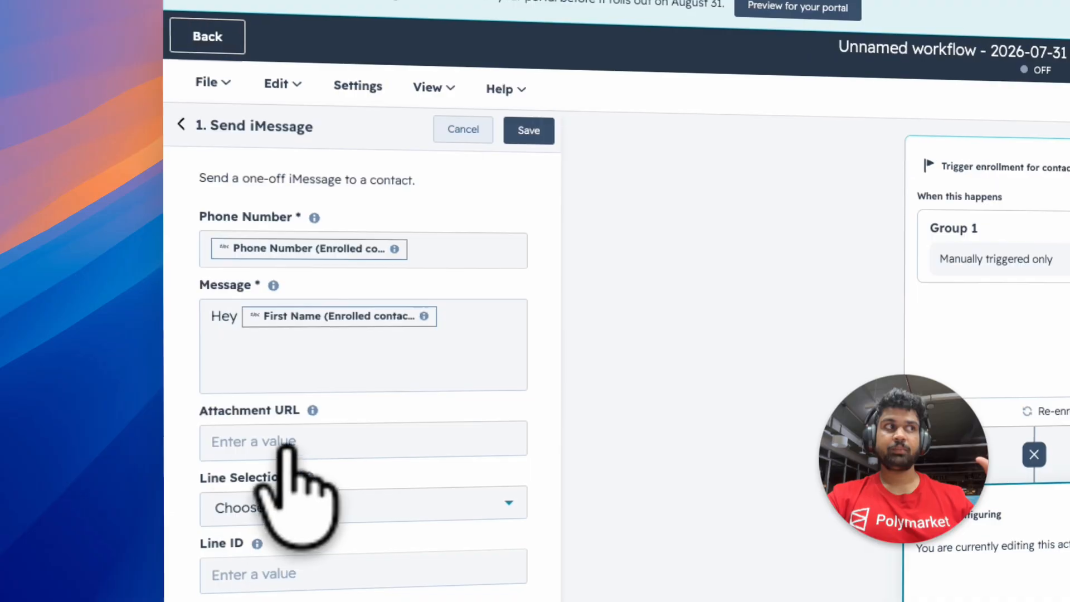
drag(207, 403, 318, 426)
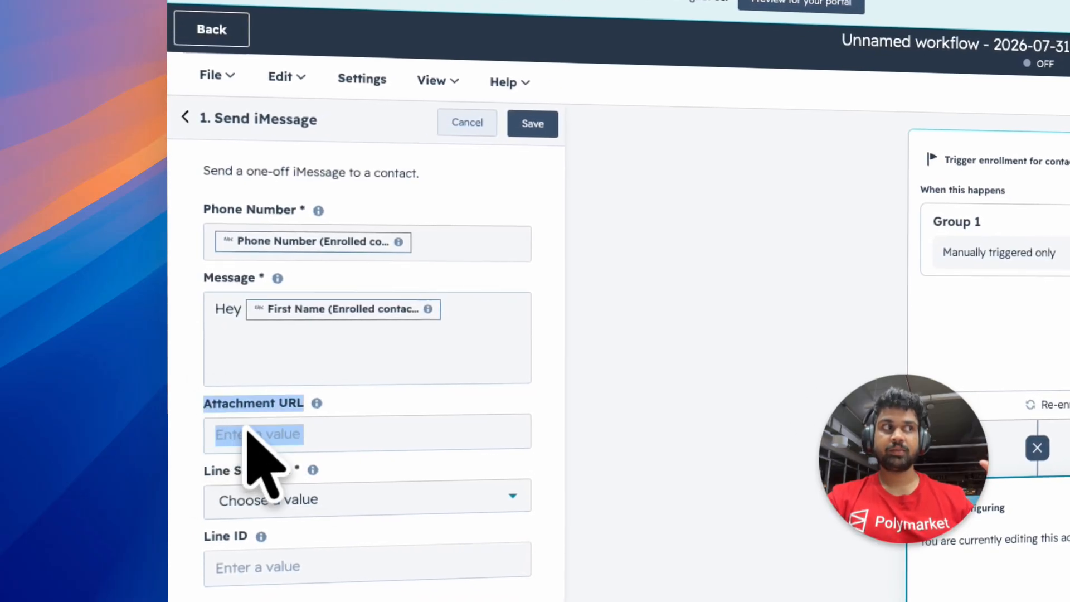
click(262, 433)
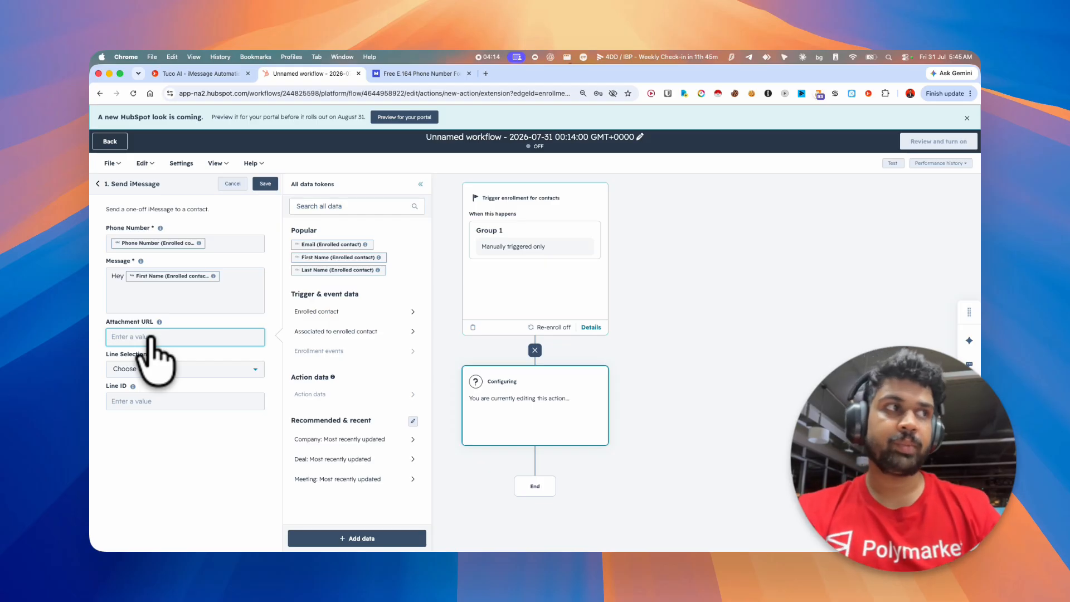
Open the Tuco AI dashboard at app.tuco.ai in a new tab.
key(super+t)
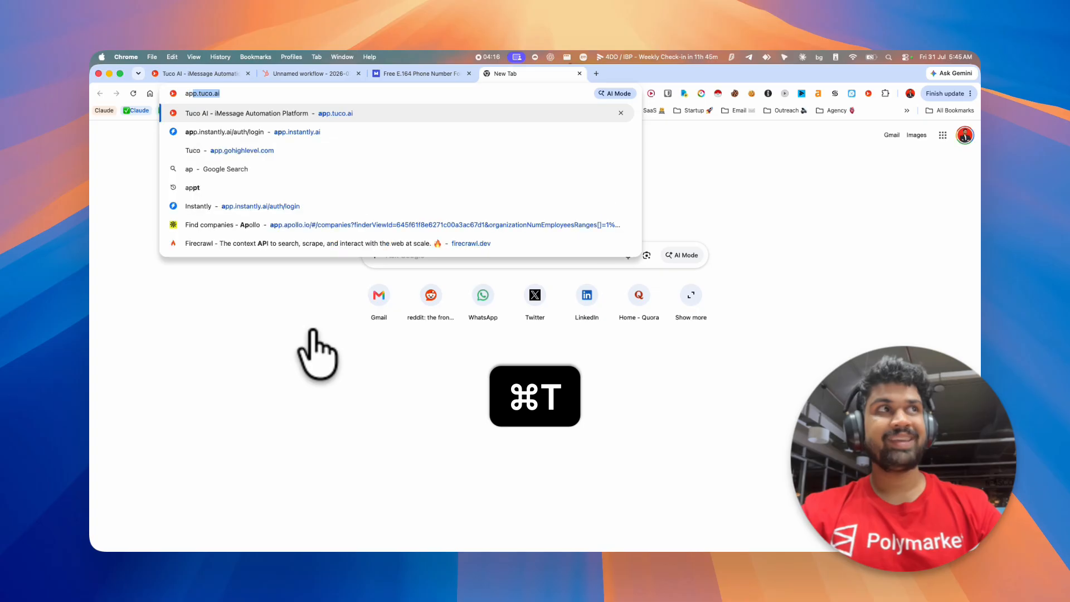
key(super+a)
key(BackSpace)
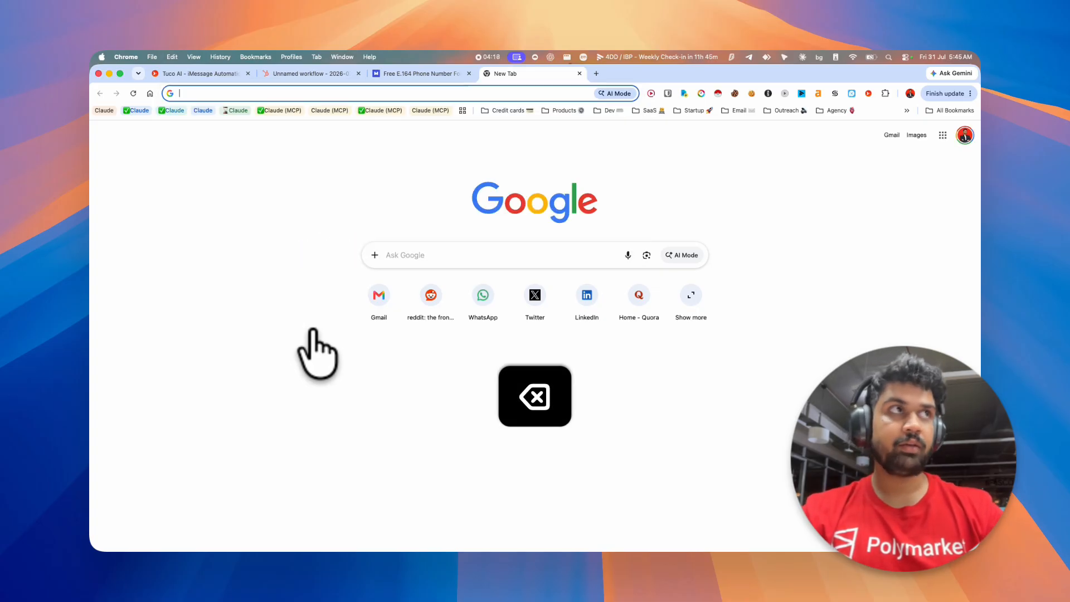
text(app.tuco.ai)
key(Return)
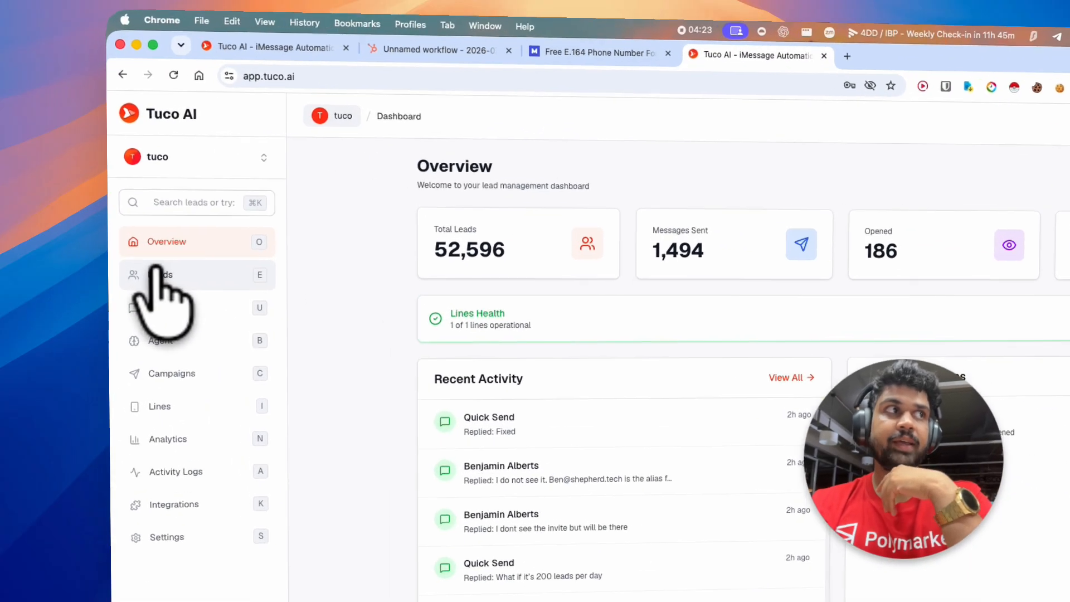
Copy the link of the first uploaded MP3 from the Upload audio etc section of Tuco's Leads page.
click(121, 227)
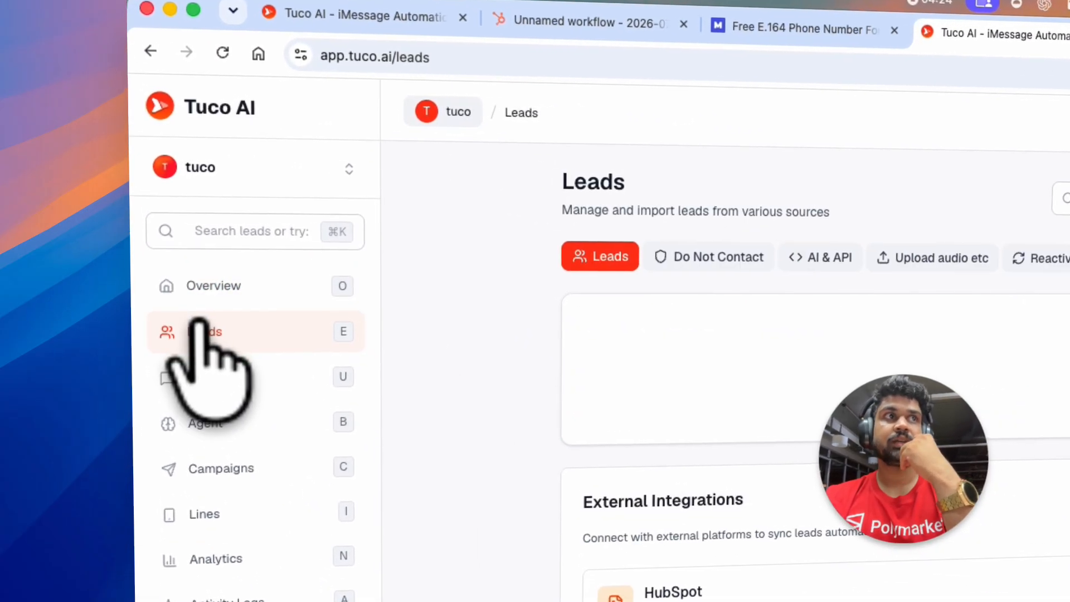
scroll(201, 340, up, 5)
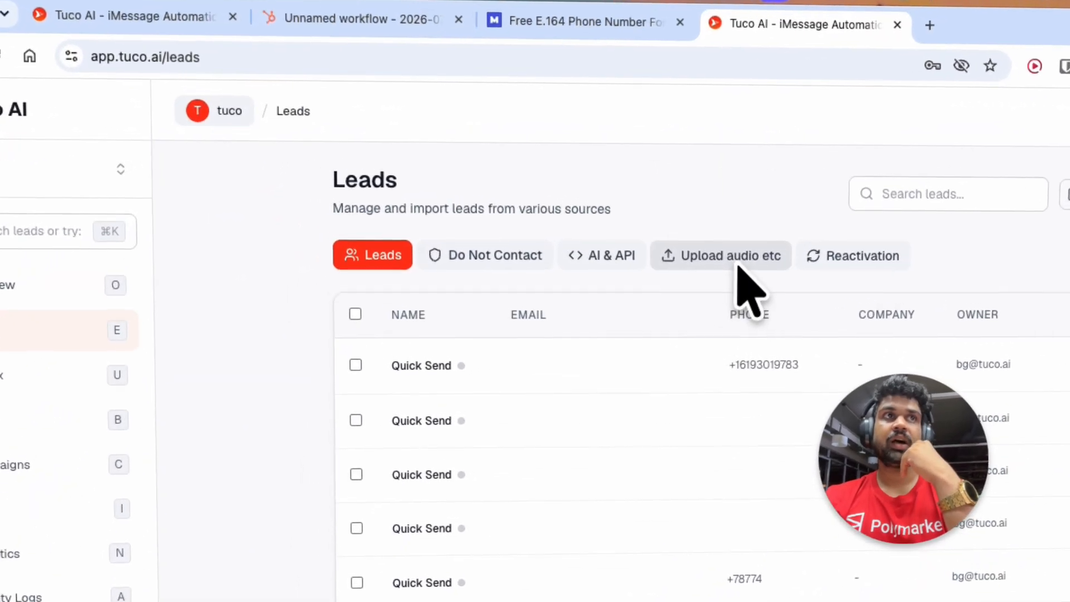
click(494, 190)
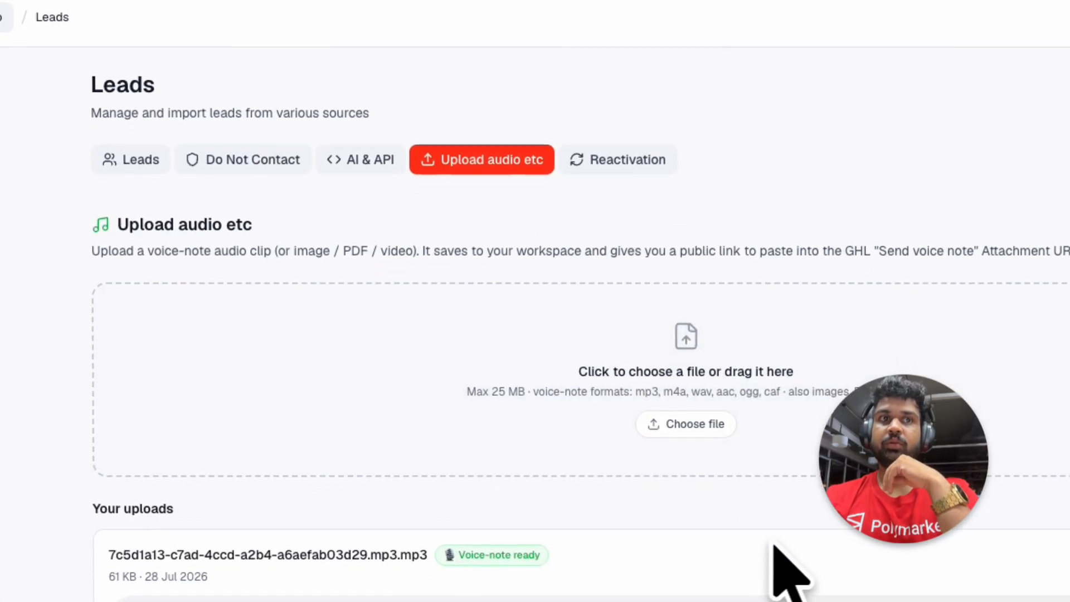
click(981, 239)
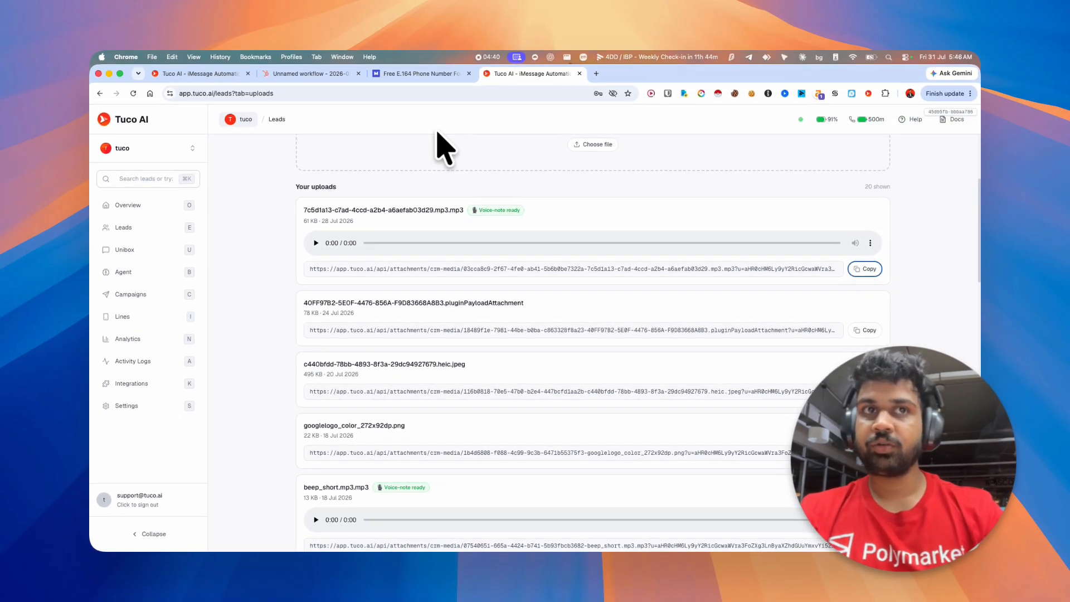
Preview the copied MP3 link in an incognito window, close it and return to the HubSpot workflow.
key(super+shift+n)
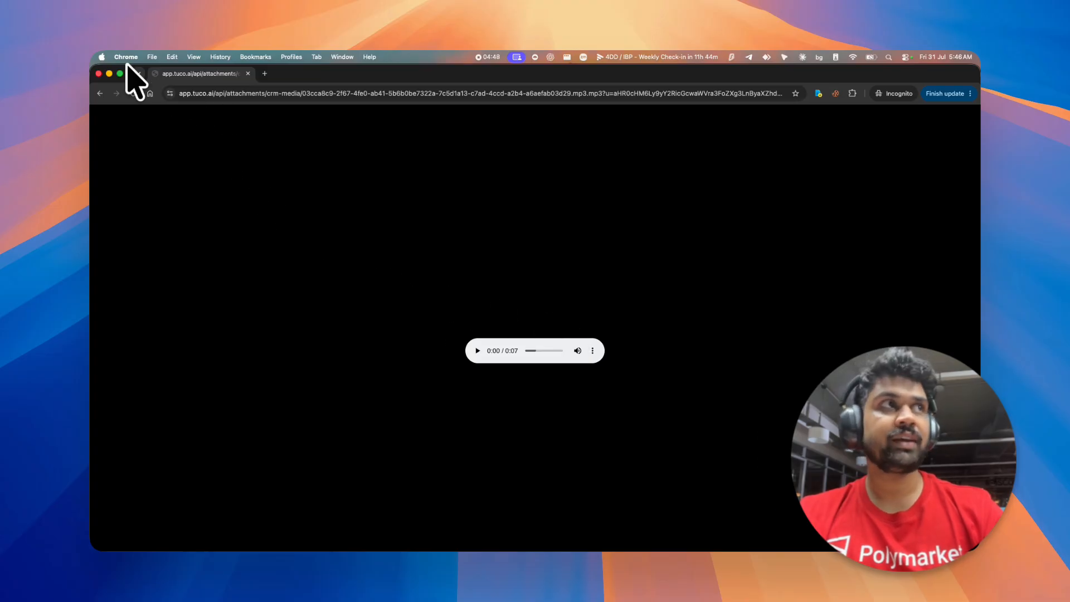
click(99, 73)
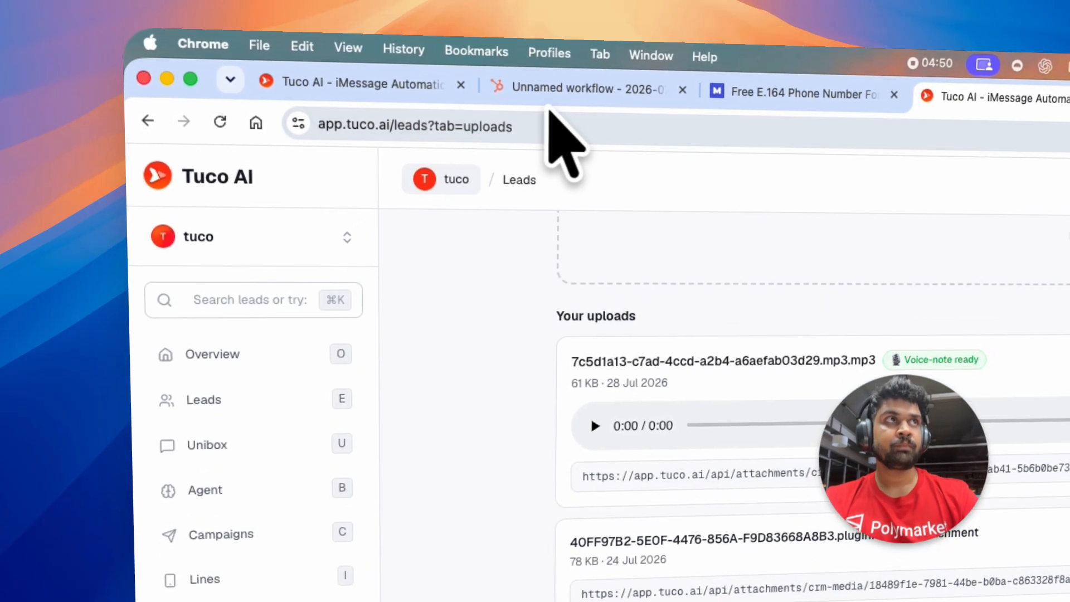
click(551, 89)
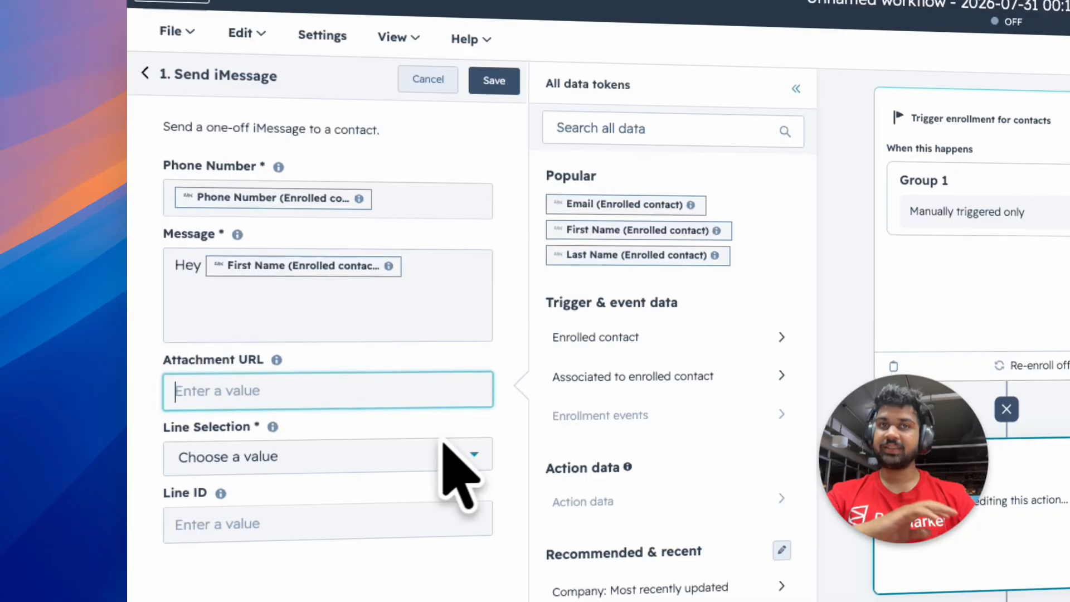
Set Line Selection to Restrict to specific line and copy the line's ID from Tuco's Lines page.
click(390, 456)
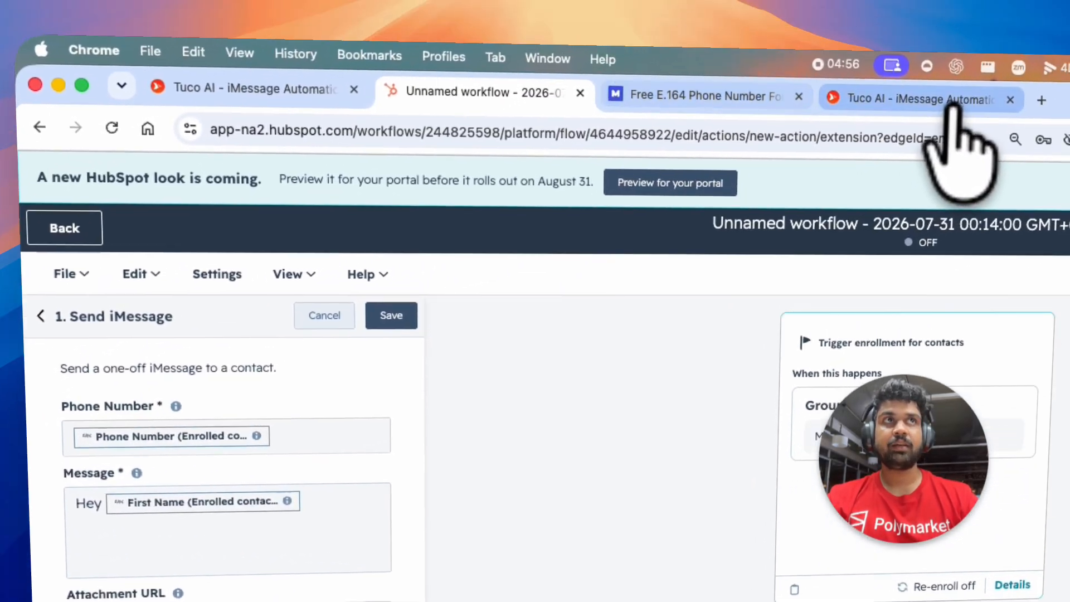
click(936, 103)
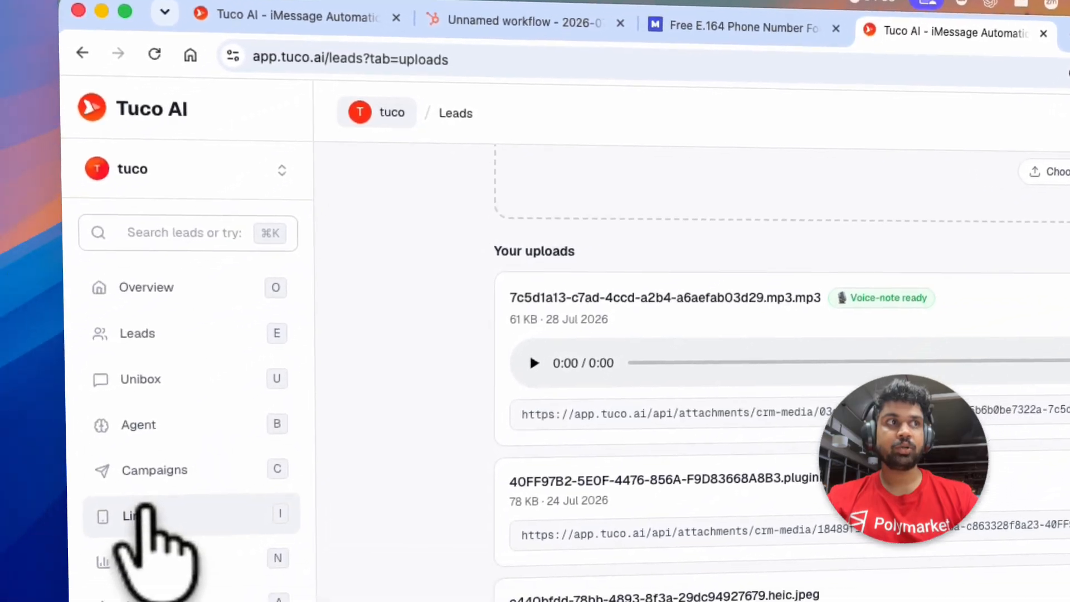
click(134, 513)
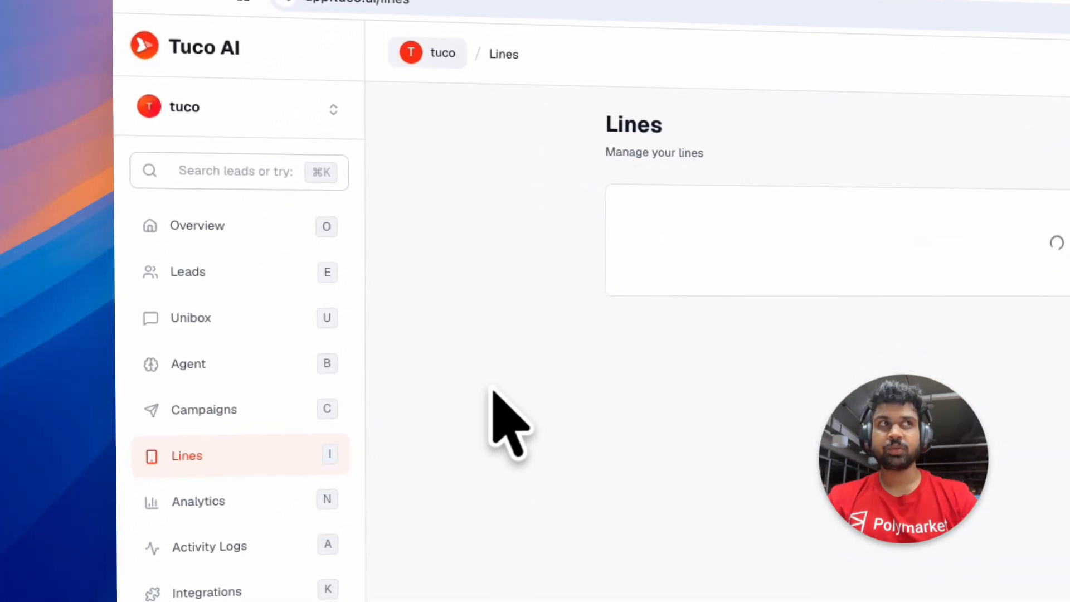
key(super+r)
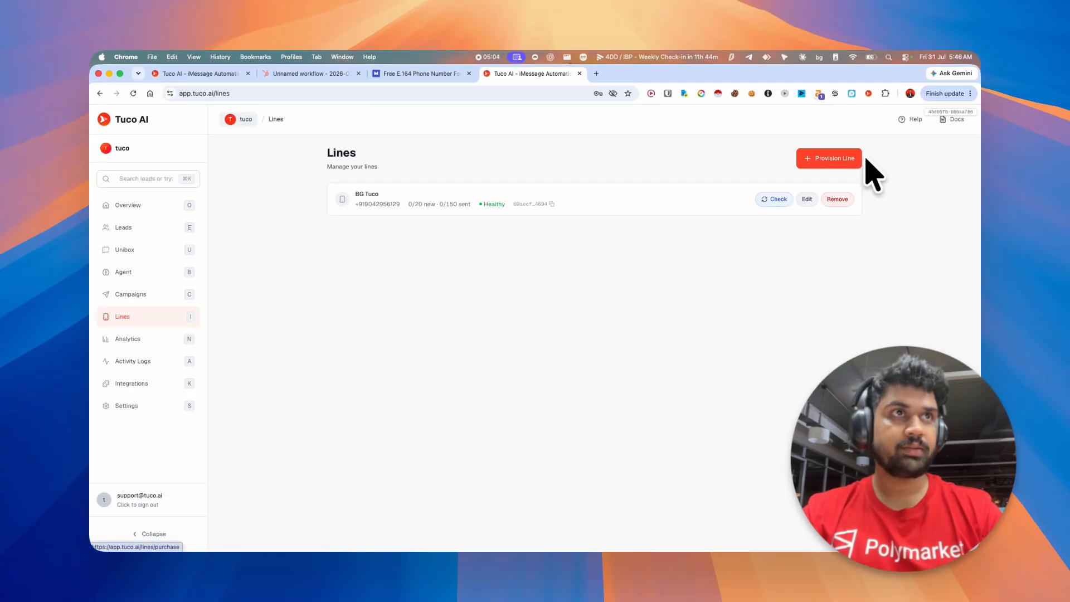
scroll(368, 200, up, 5)
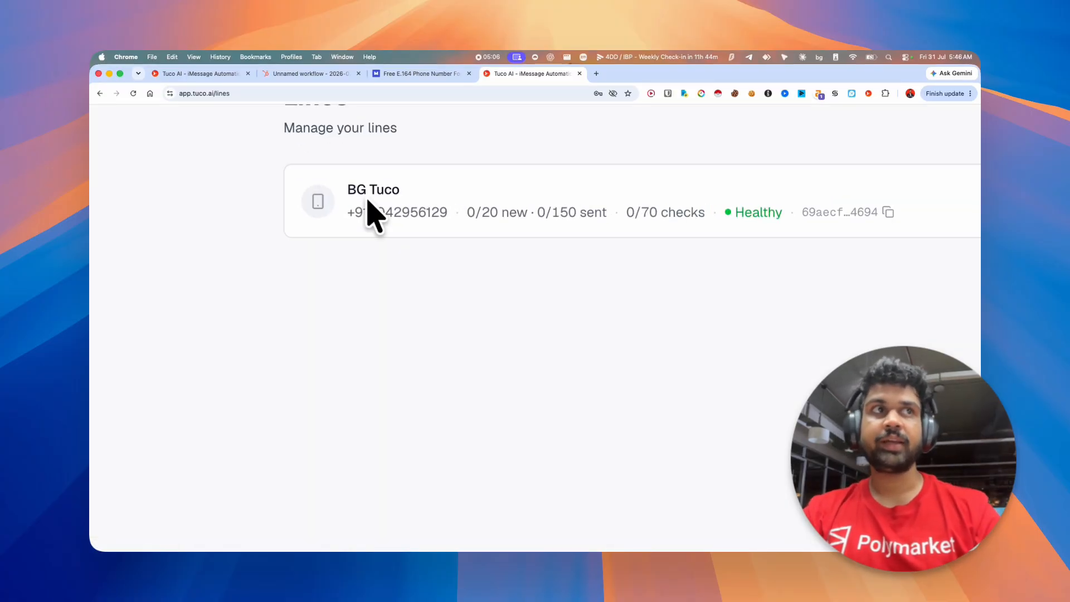
scroll(382, 170, down, 5)
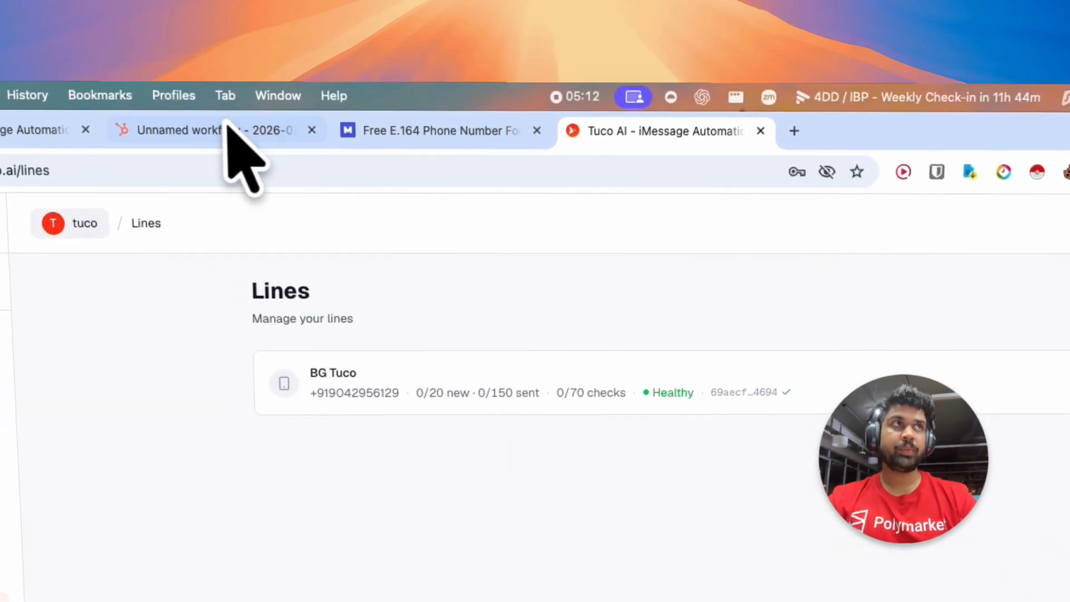
Return to the HubSpot workflow and paste the copied ID into the iMessage action's Line ID.
click(228, 129)
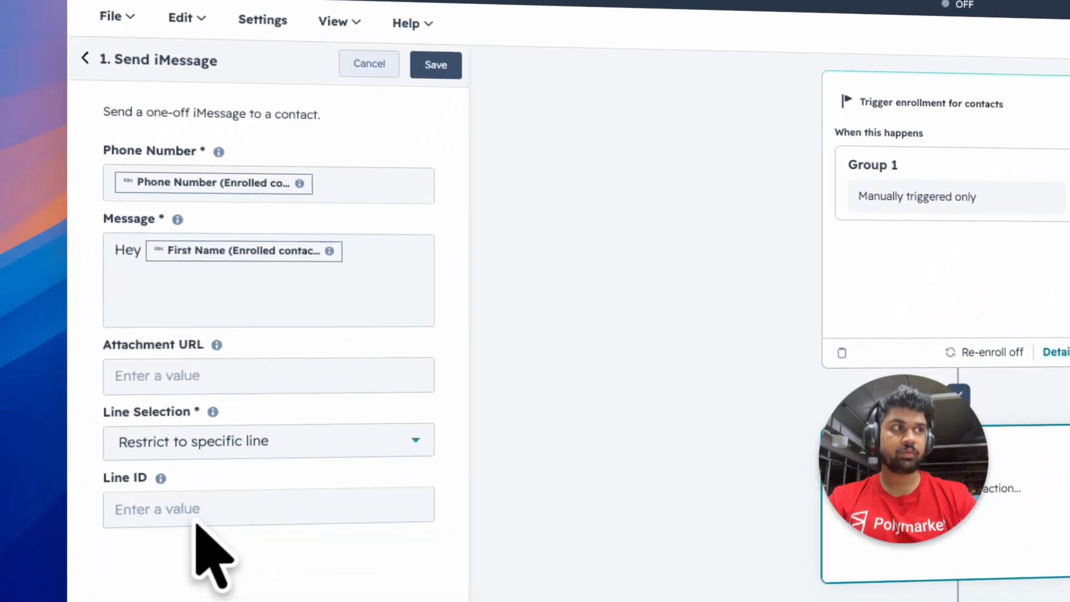
click(298, 466)
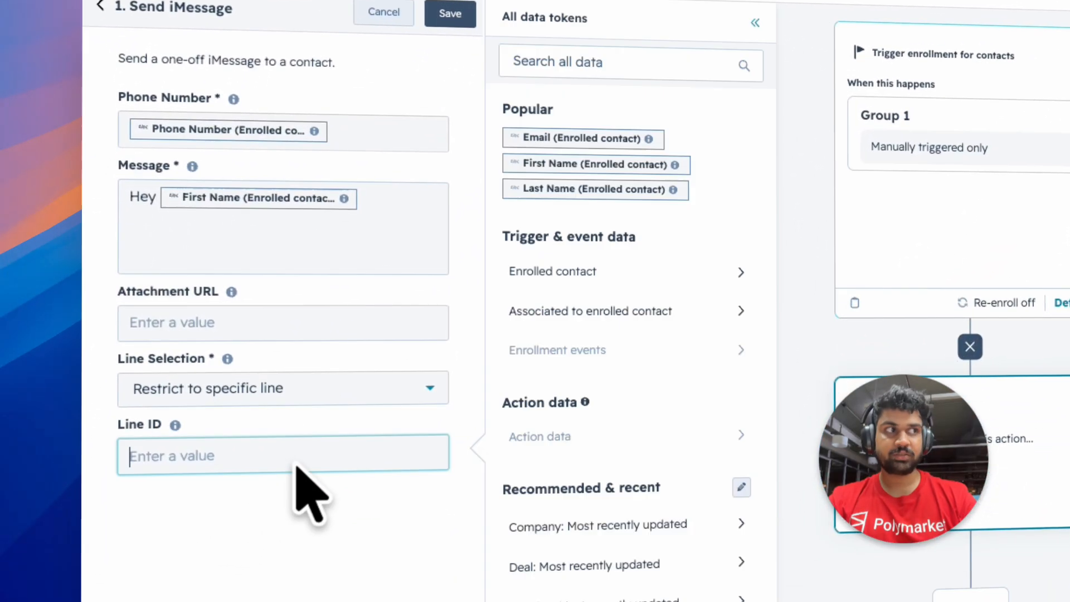
key(super+v)
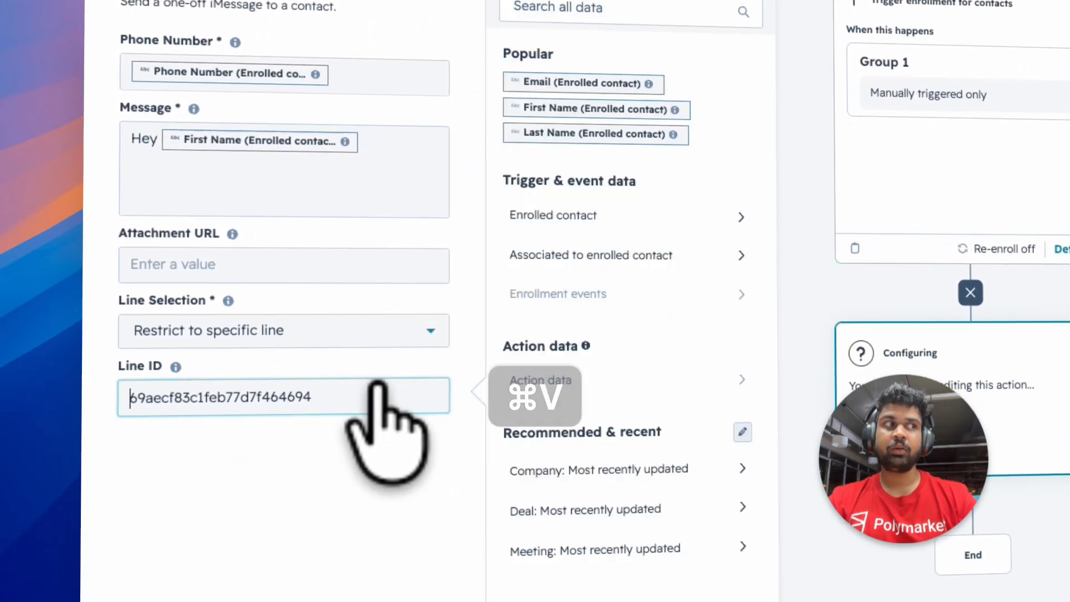
Set Line Selection to Send from any active line with Line ID left blank, and check the lines listed in Tuco.
key(BackSpace)
click(366, 335)
click(317, 377)
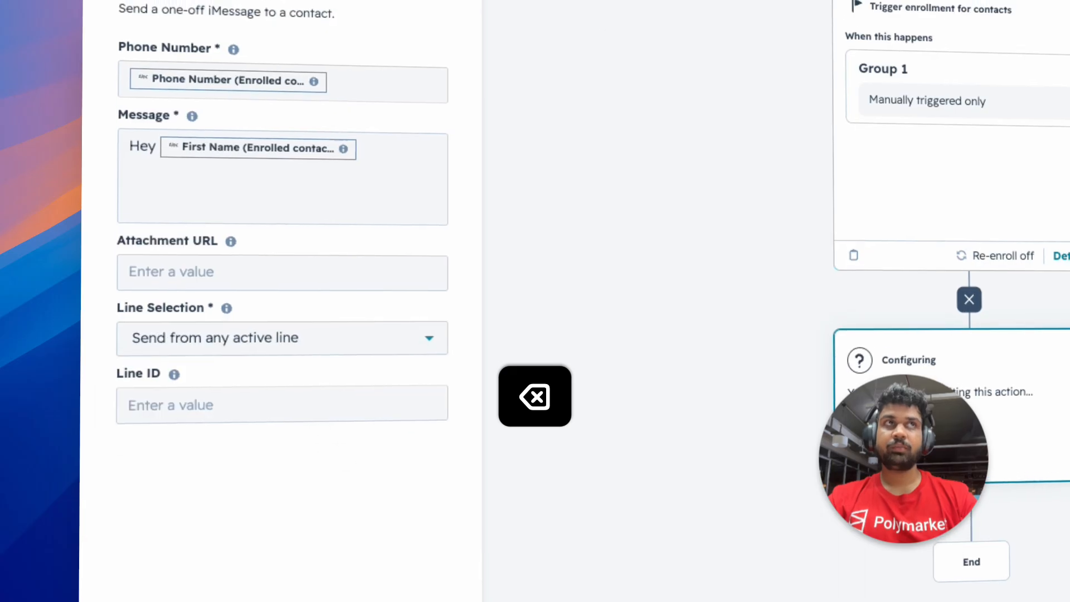
click(764, 84)
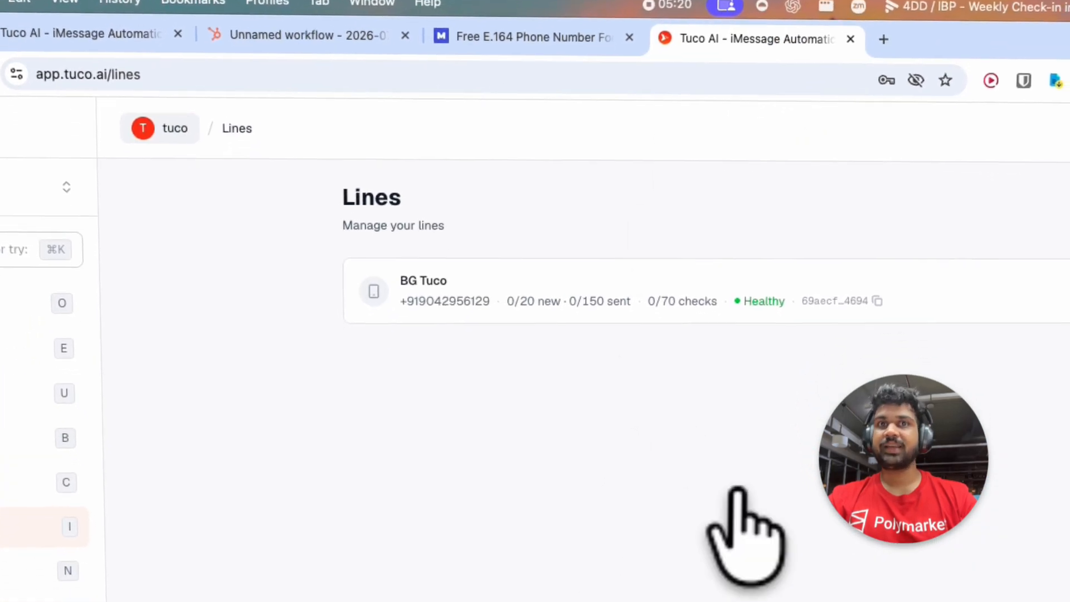
click(304, 35)
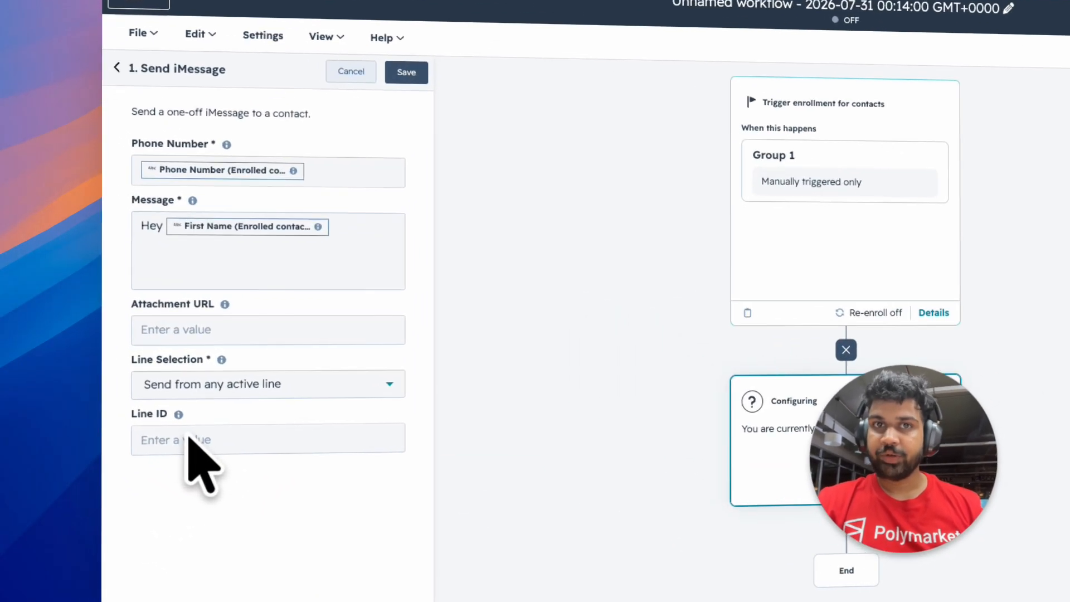
Enter temporary text in Line ID and "KEEP THIS EMPTY ON THE FIRST" in Attachment URL, clearing each field again.
click(139, 401)
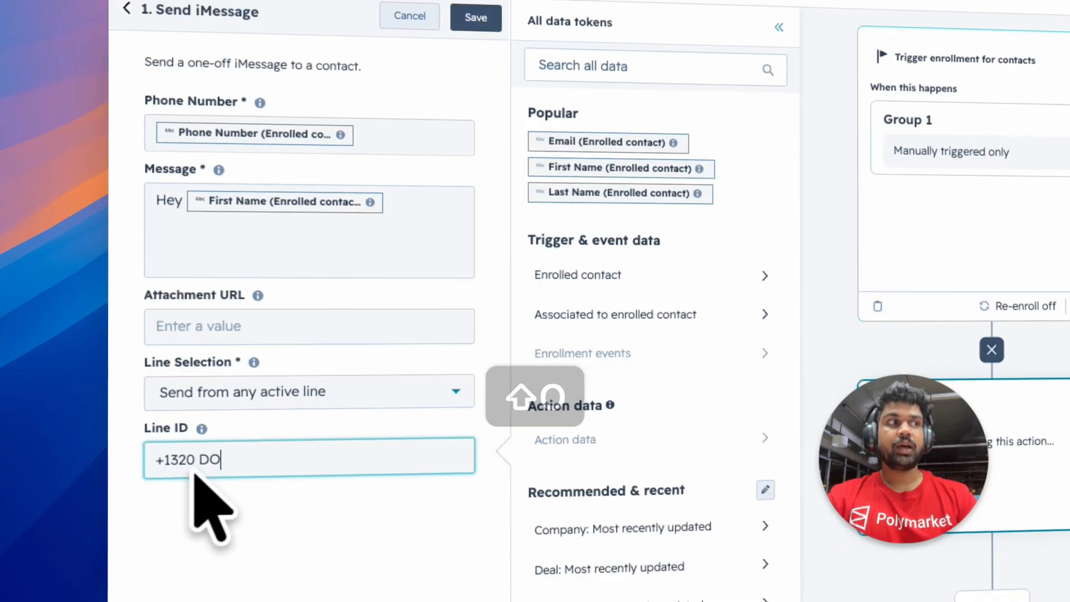
key(BackSpace)
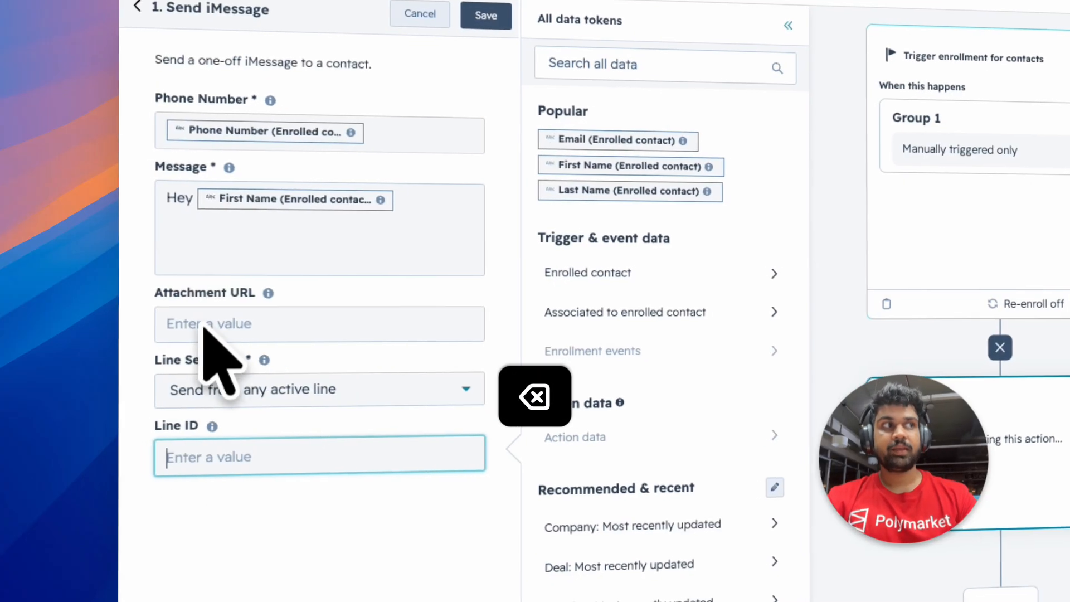
click(206, 331)
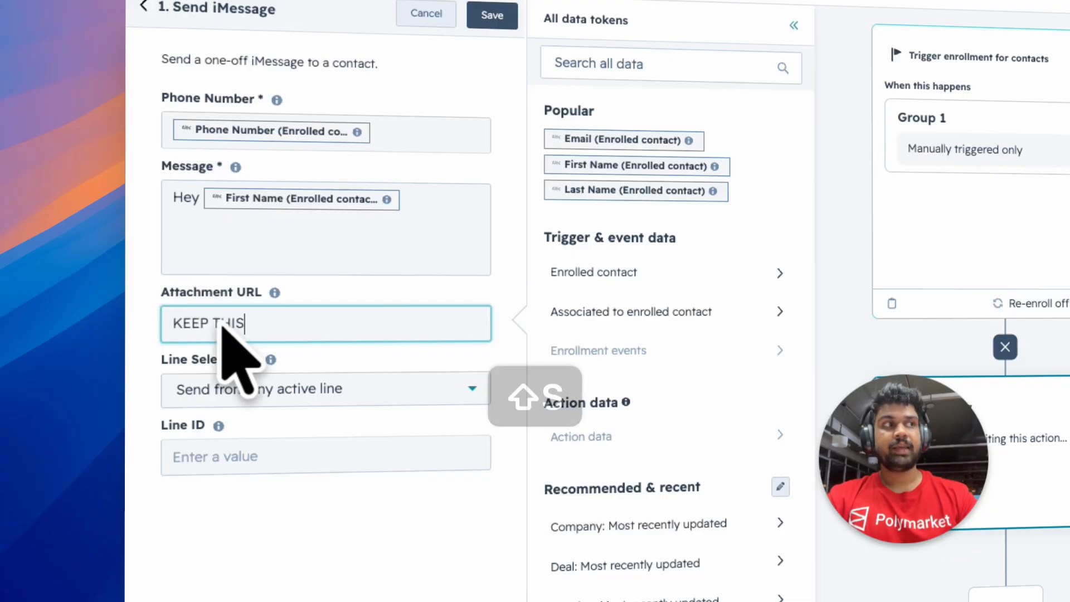
text(KEEP THIS EMPTY ON THE FIRST MESSAG)
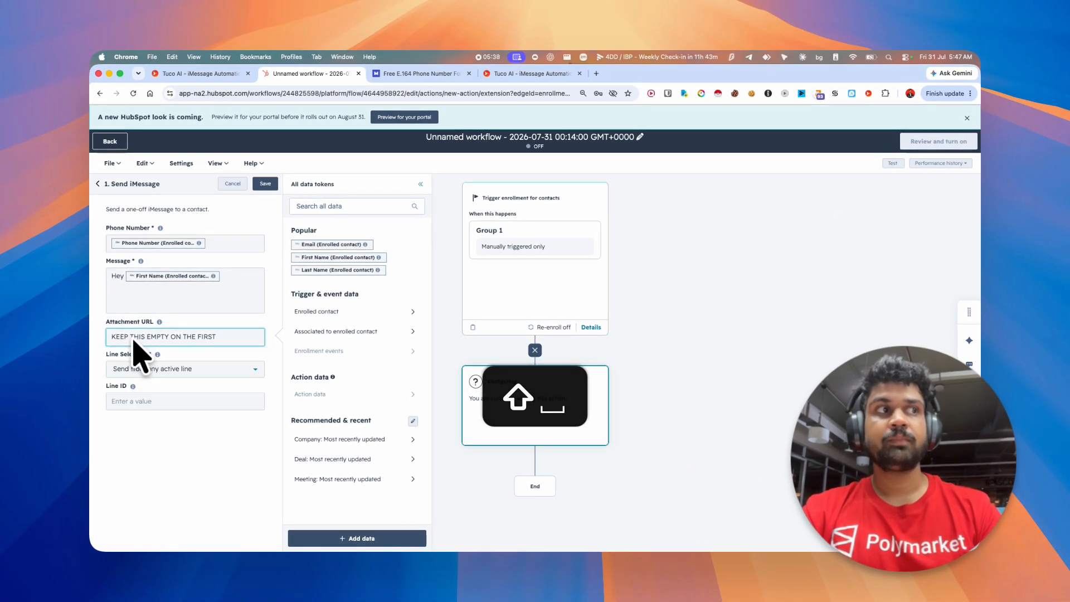
key(BackSpace)
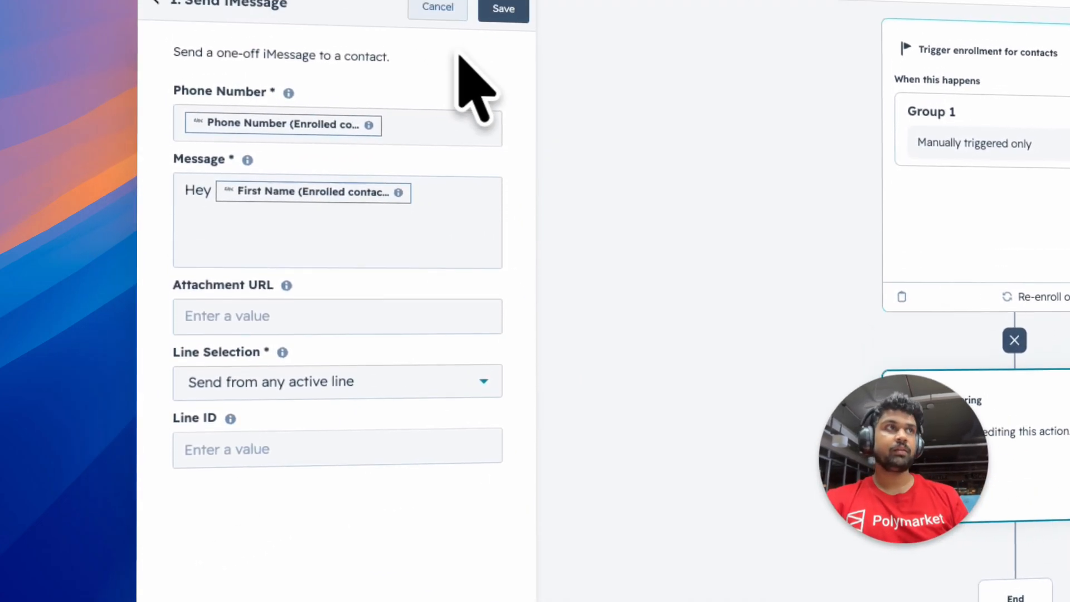
Save the Send iMessage action and start a test of the workflow.
click(502, 99)
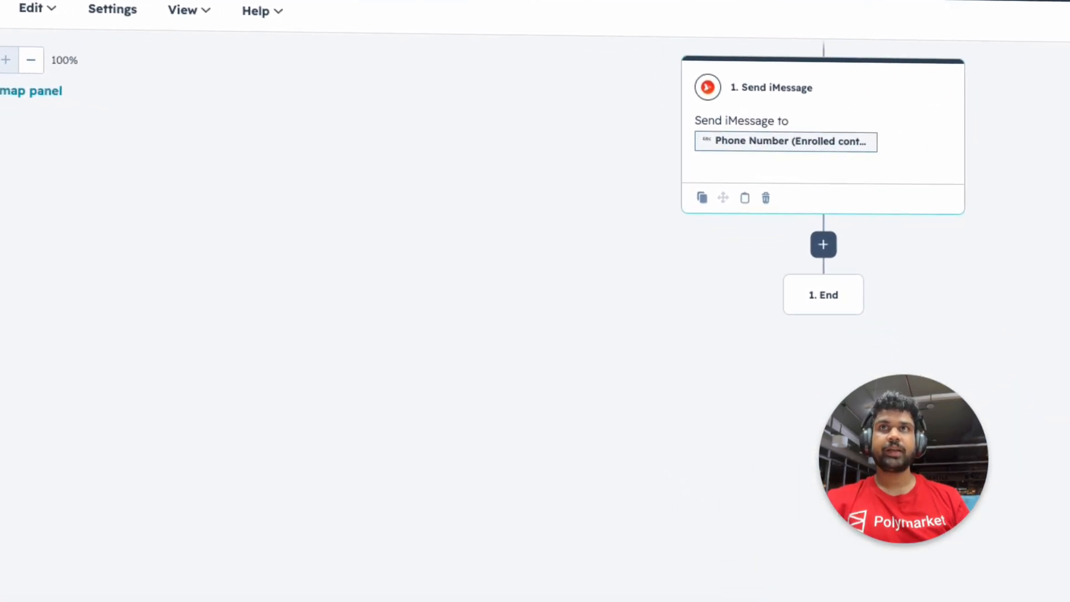
click(853, 172)
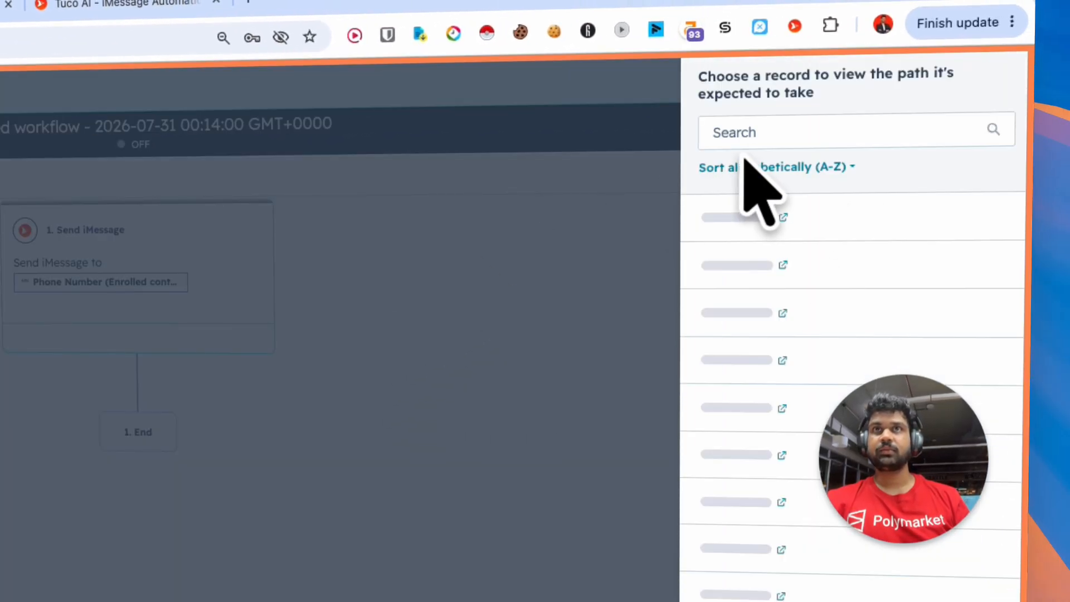
Search the test records by the contact's name and open the matching contact's record in a new tab.
text(bg)
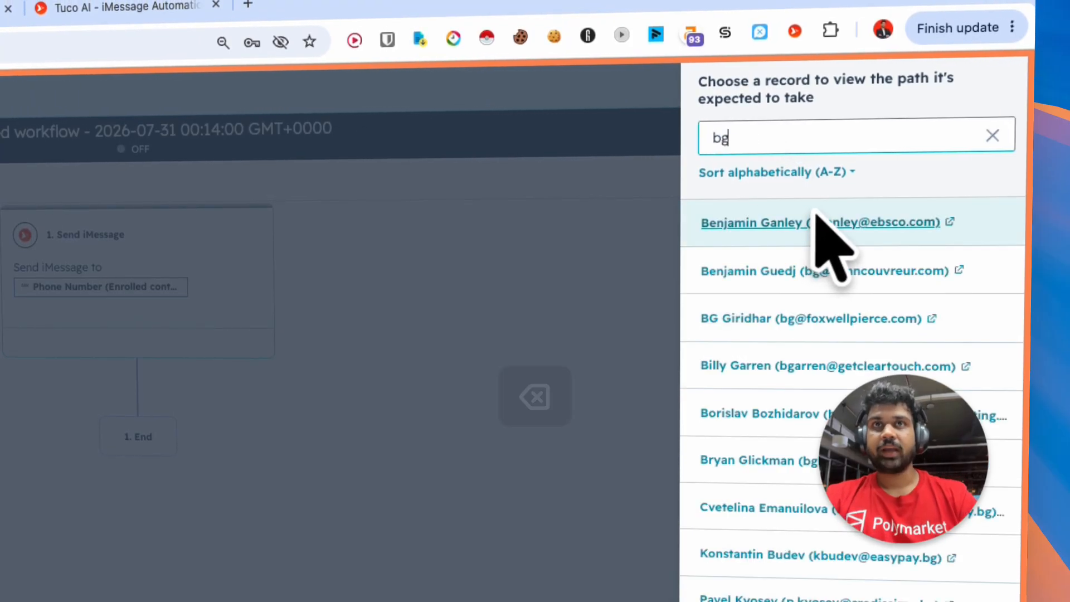
key(BackSpace)
mouse_move(983, 301)
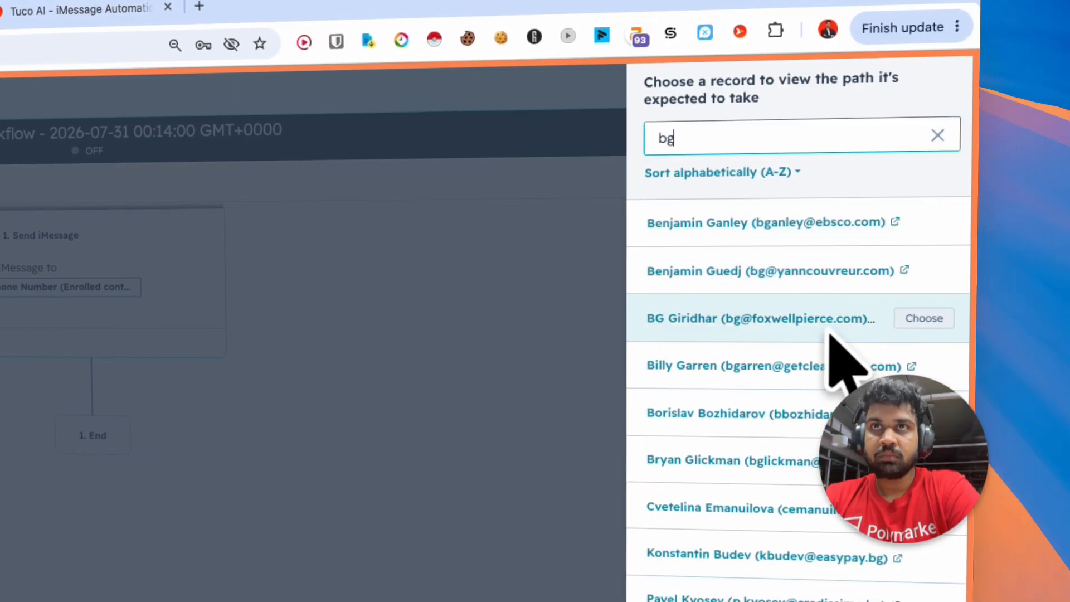
click(826, 326)
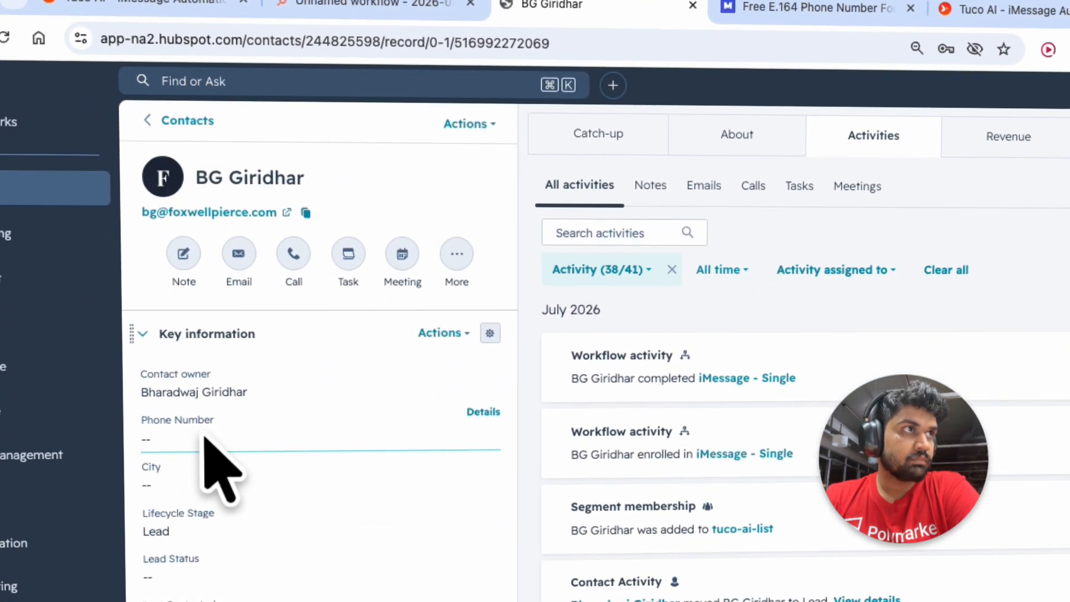
Open the contact's Phone Number for editing and, back in the workflow test, search by name and select a different test record.
click(43, 520)
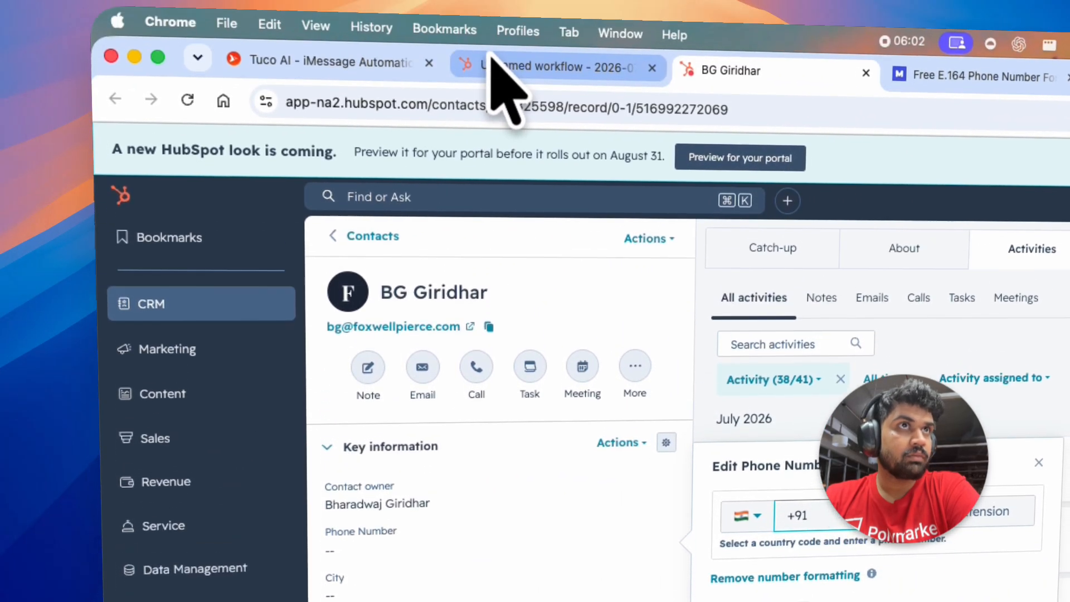
click(493, 55)
key(BackSpace)
text(haradwaj)
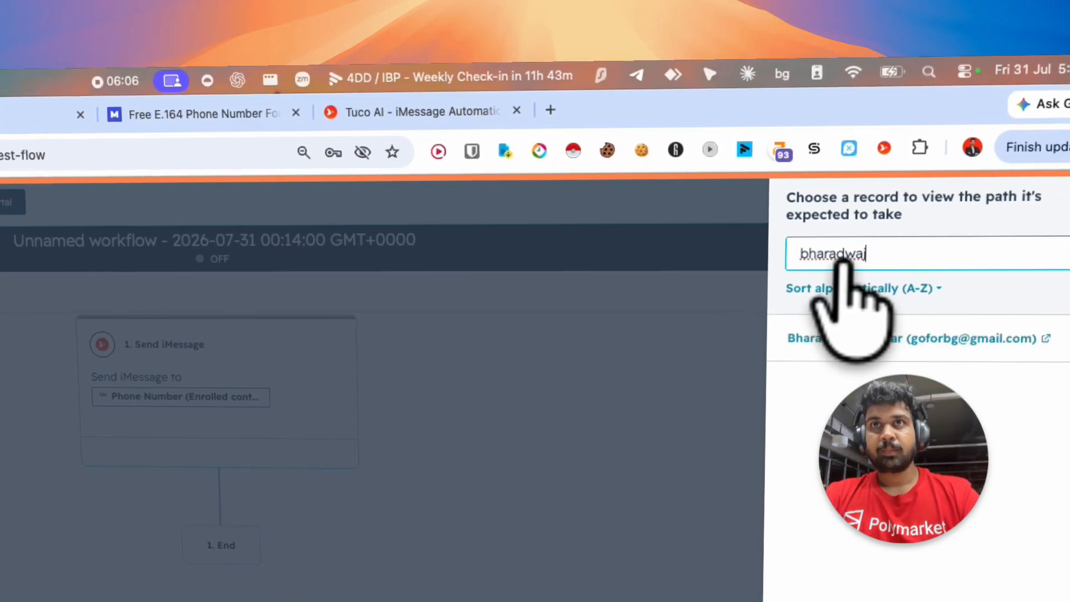
click(987, 339)
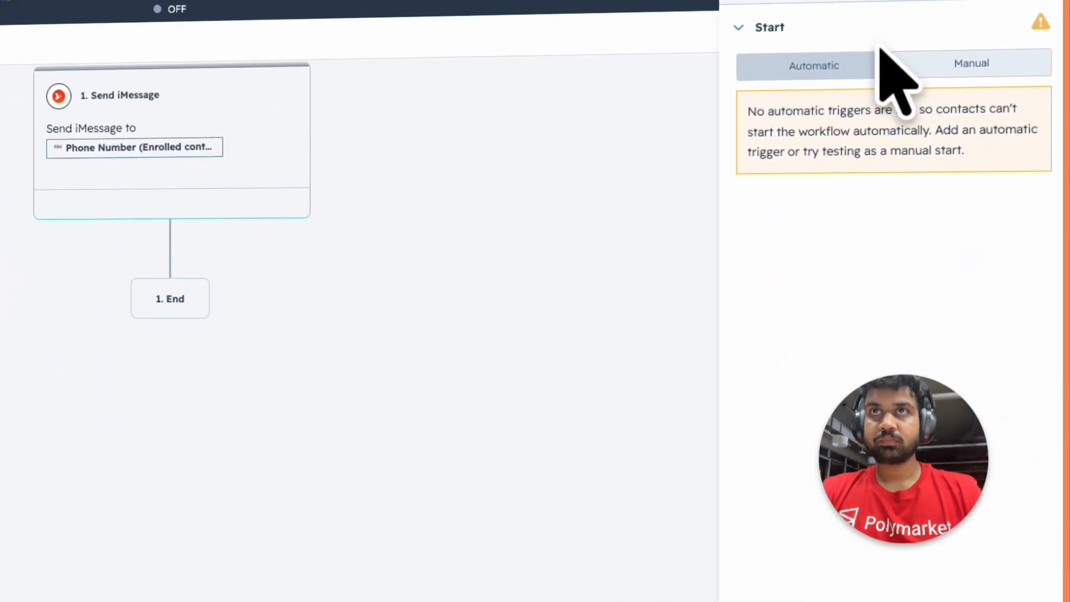
scroll(390, 326, up, 5)
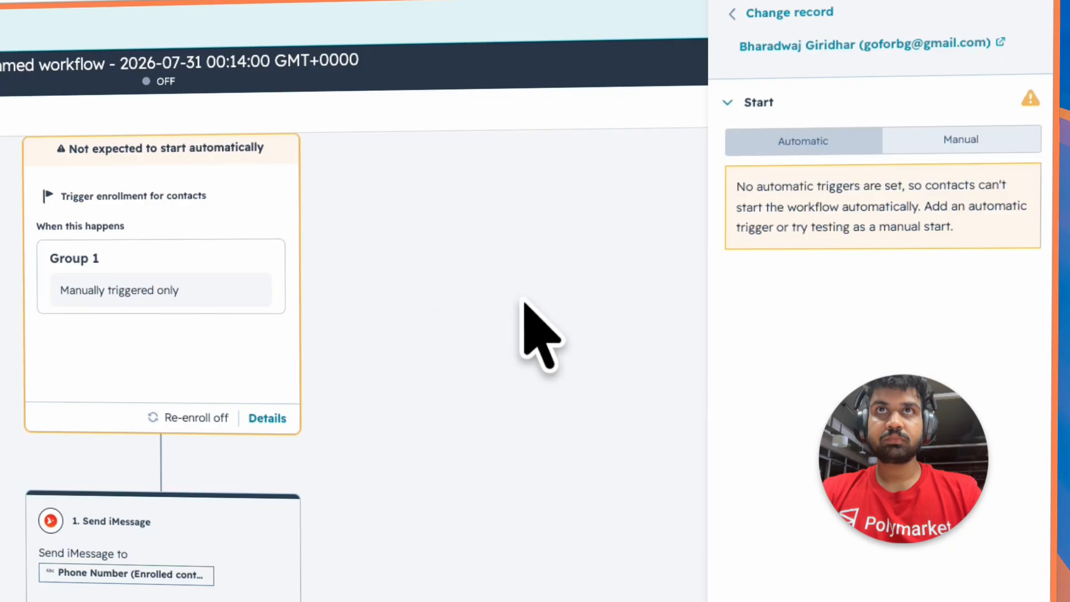
Leave the selected test record, exit the workflow test, and open the workflow review.
click(789, 12)
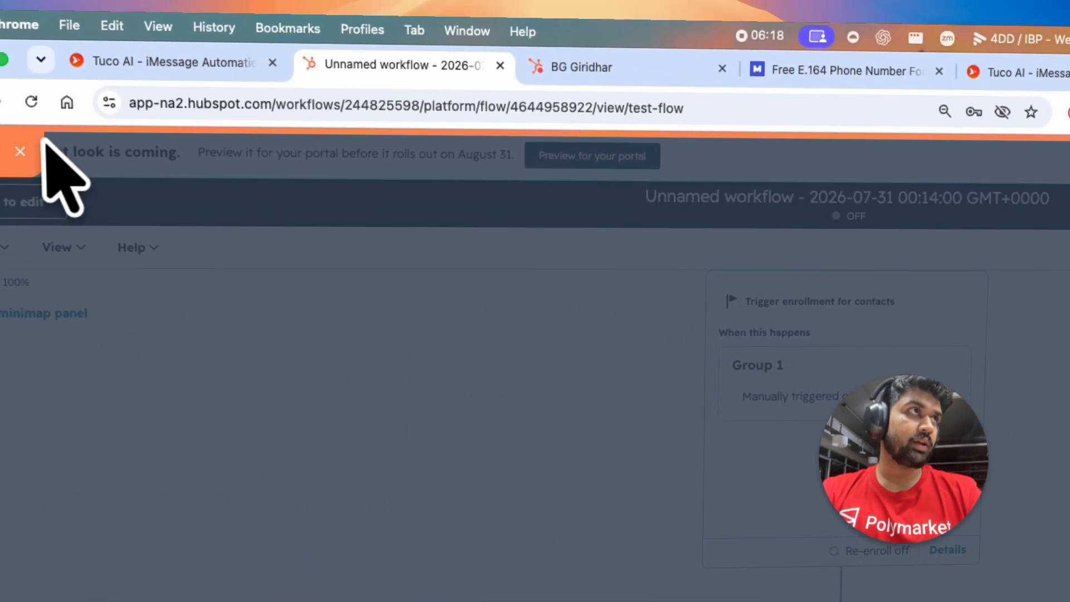
click(22, 150)
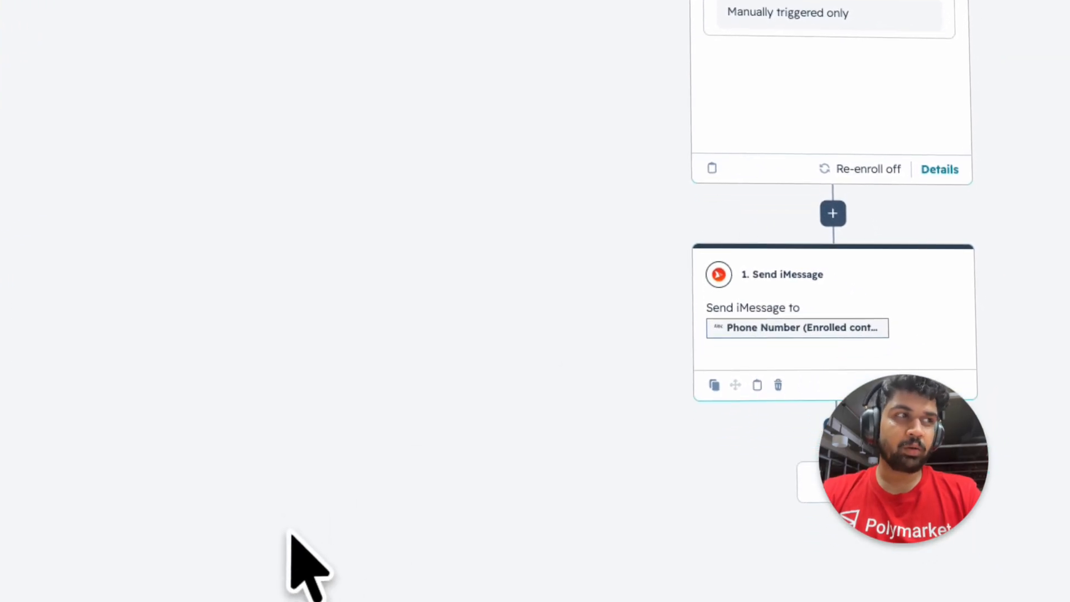
click(961, 77)
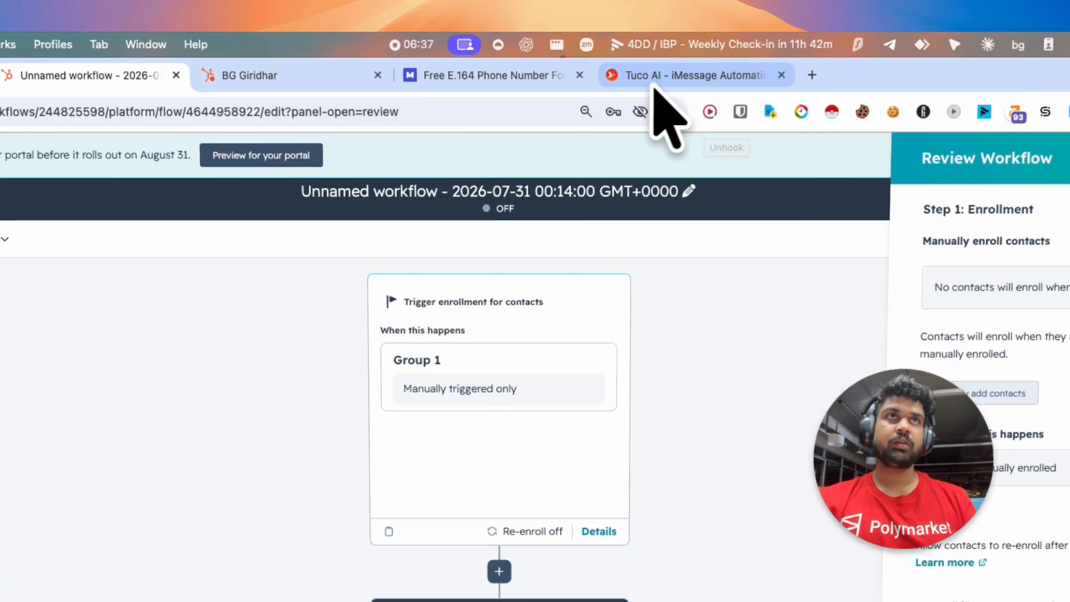
Switch to Tuco AI, examine the recent message and webhook entries in Activity Logs, and return to the HubSpot workflow review.
click(610, 74)
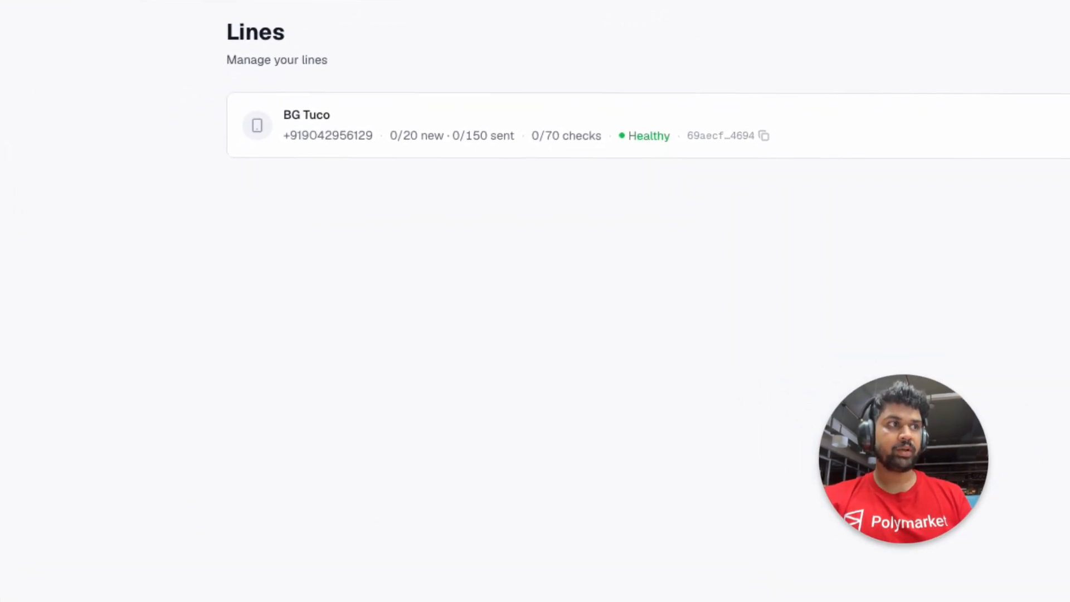
click(207, 369)
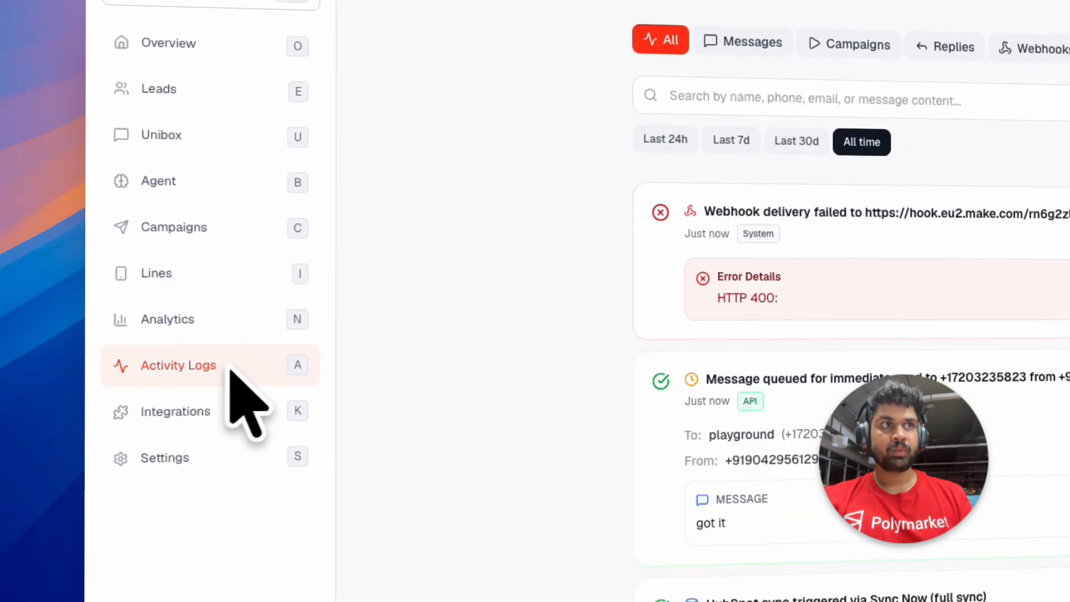
scroll(780, 312, down, 3)
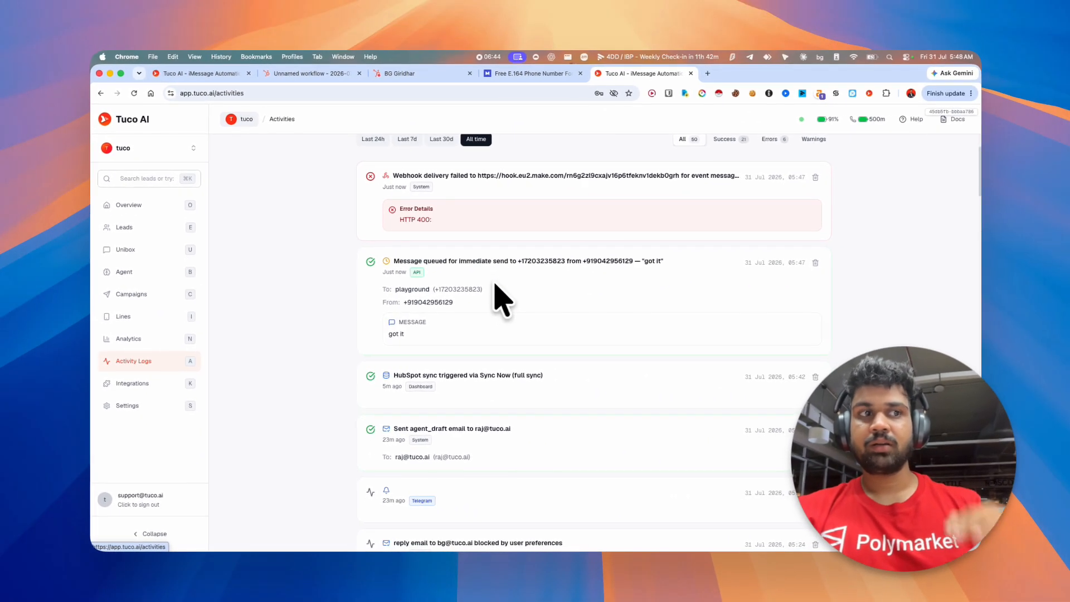
scroll(441, 377, down, 4)
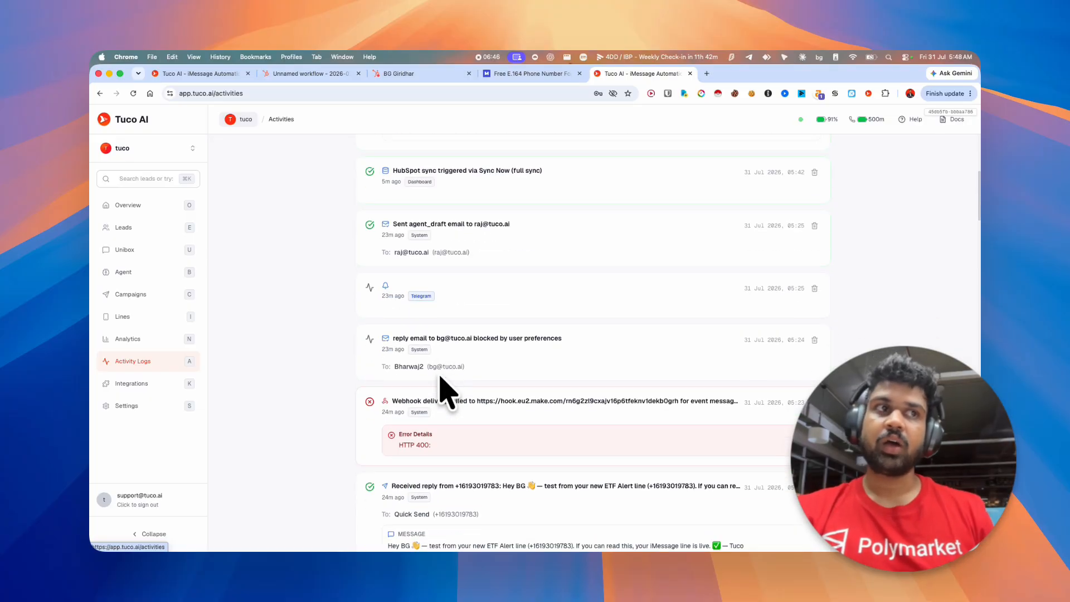
scroll(453, 450, down, 7)
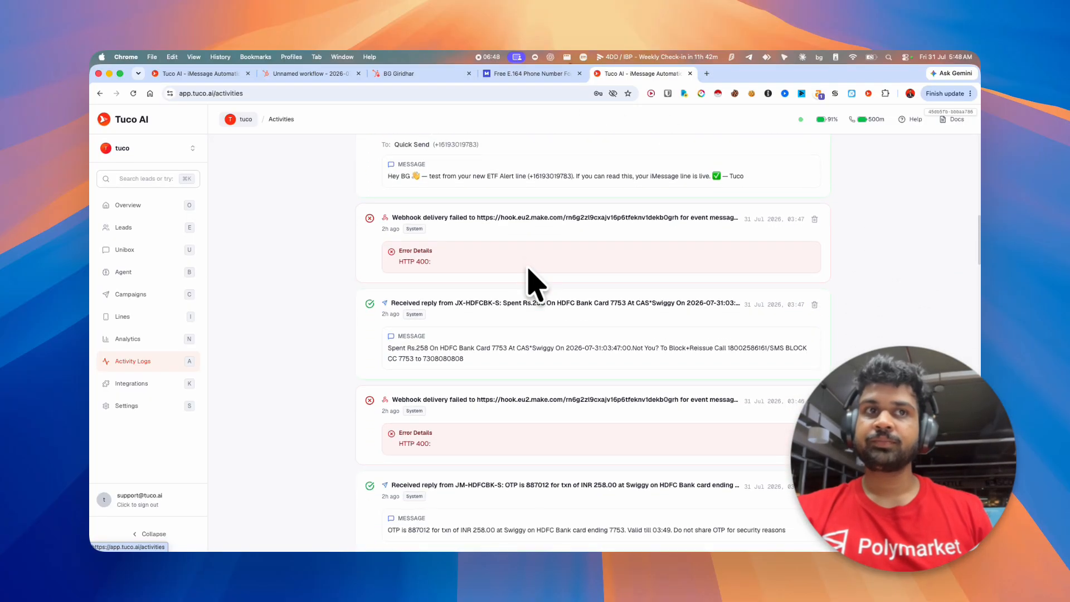
scroll(528, 270, up, 12)
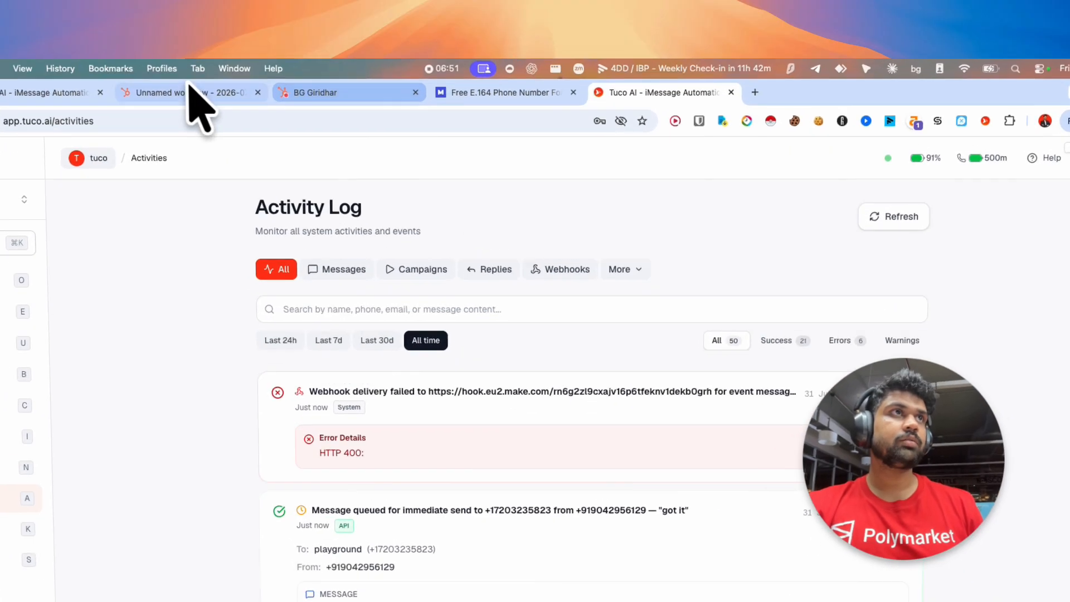
click(297, 75)
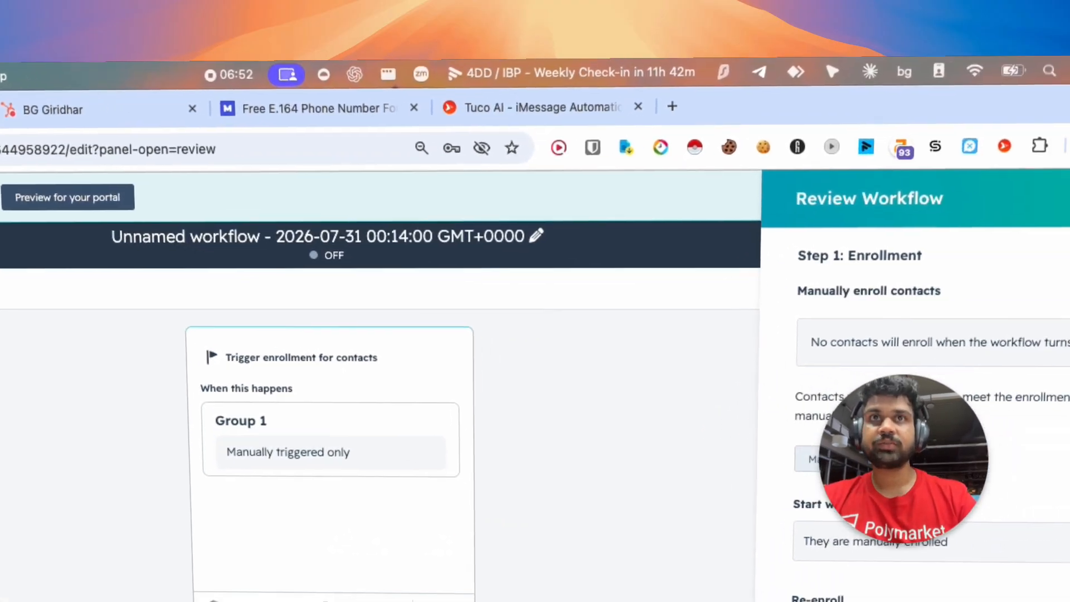
click(853, 460)
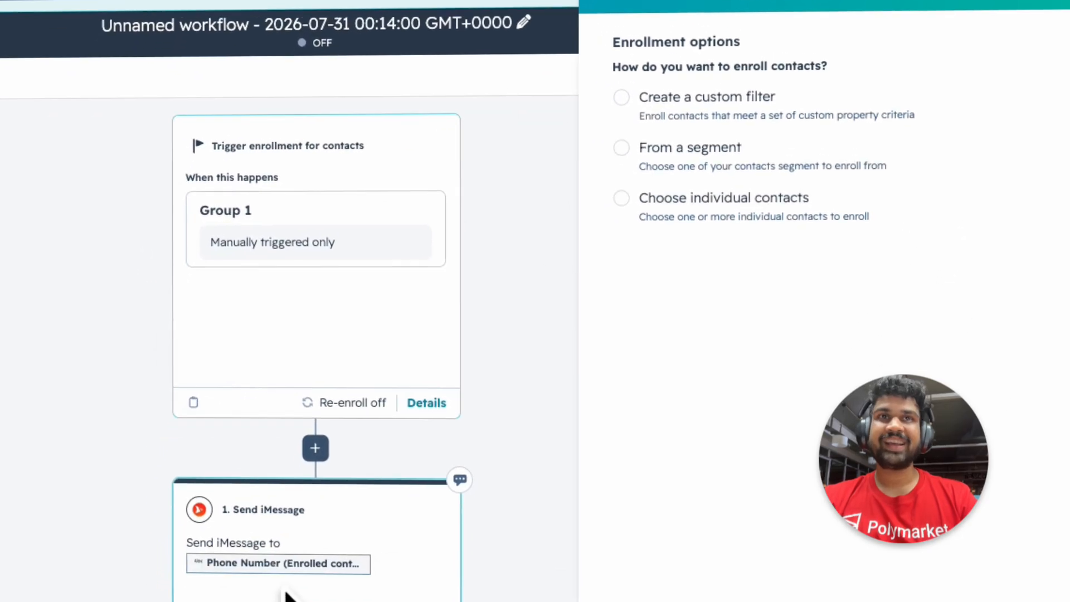
scroll(286, 593, down, 1)
click(918, 99)
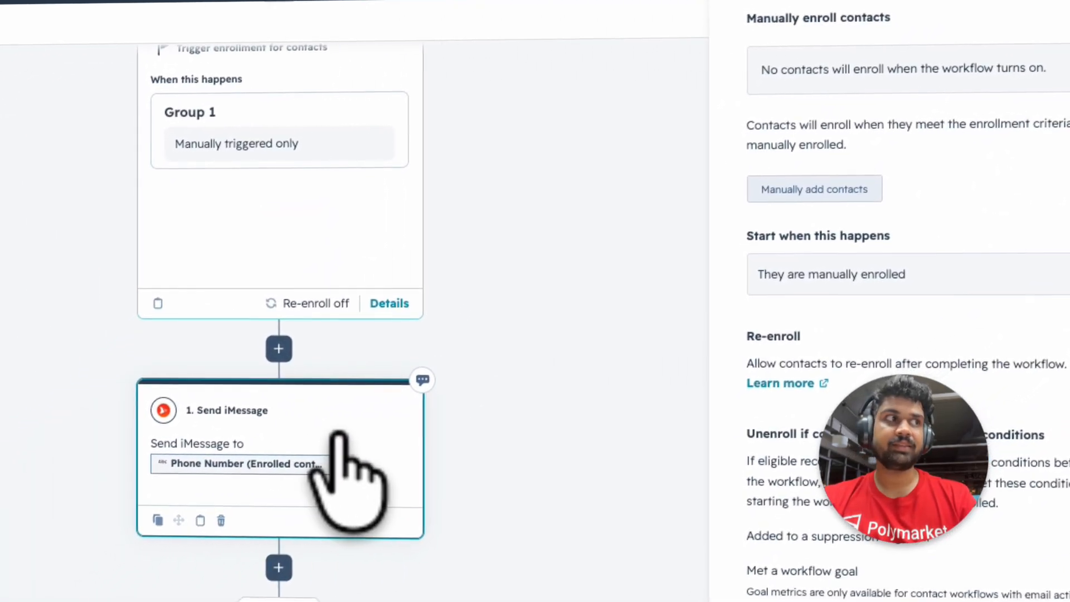
Reopen the Send iMessage action, touch up the message around the First Name token with a space, and save the action.
click(337, 437)
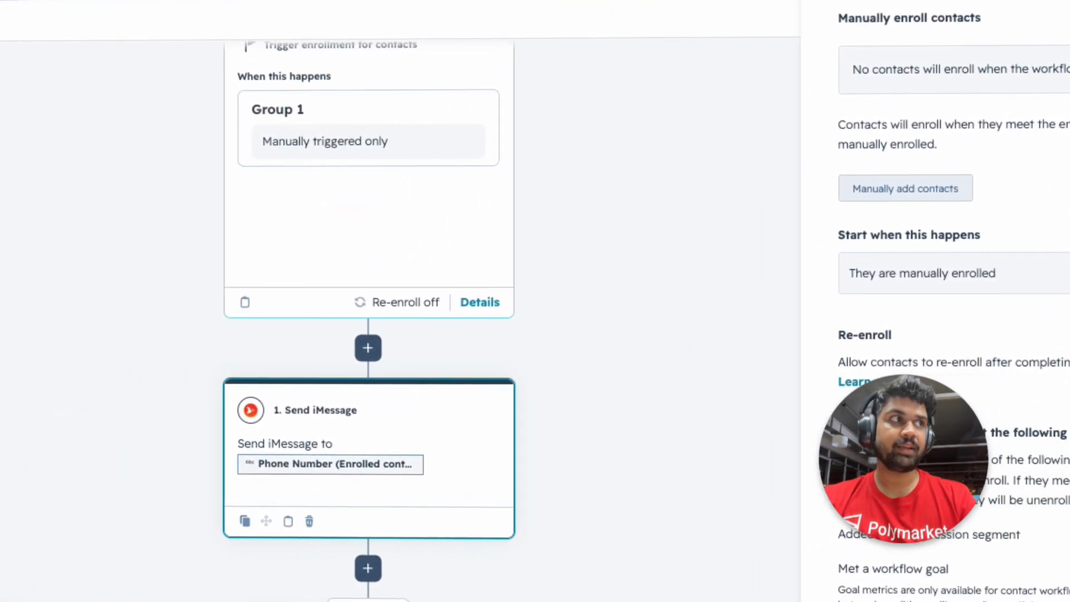
click(120, 306)
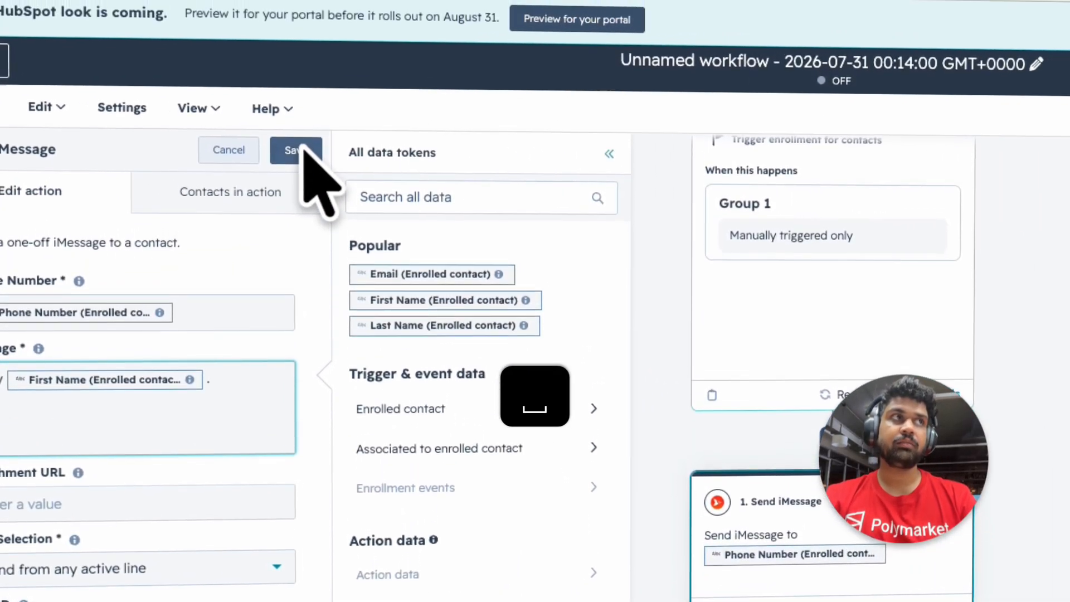
click(301, 77)
Manually add one individual contact to the workflow enrollment, finding it by the start of its e-mail address, and save the selection.
click(975, 253)
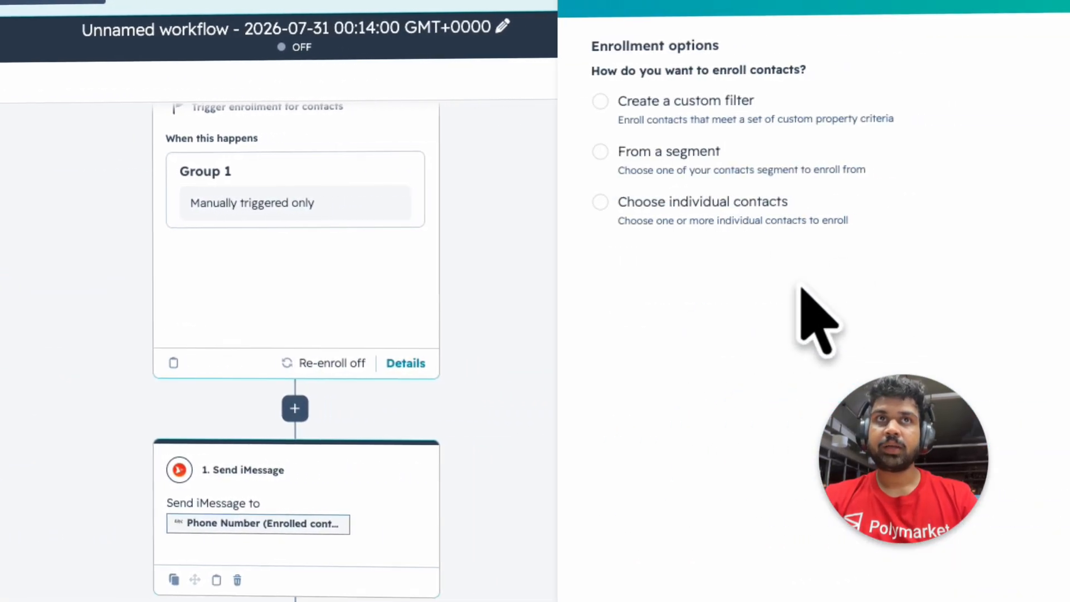
click(776, 365)
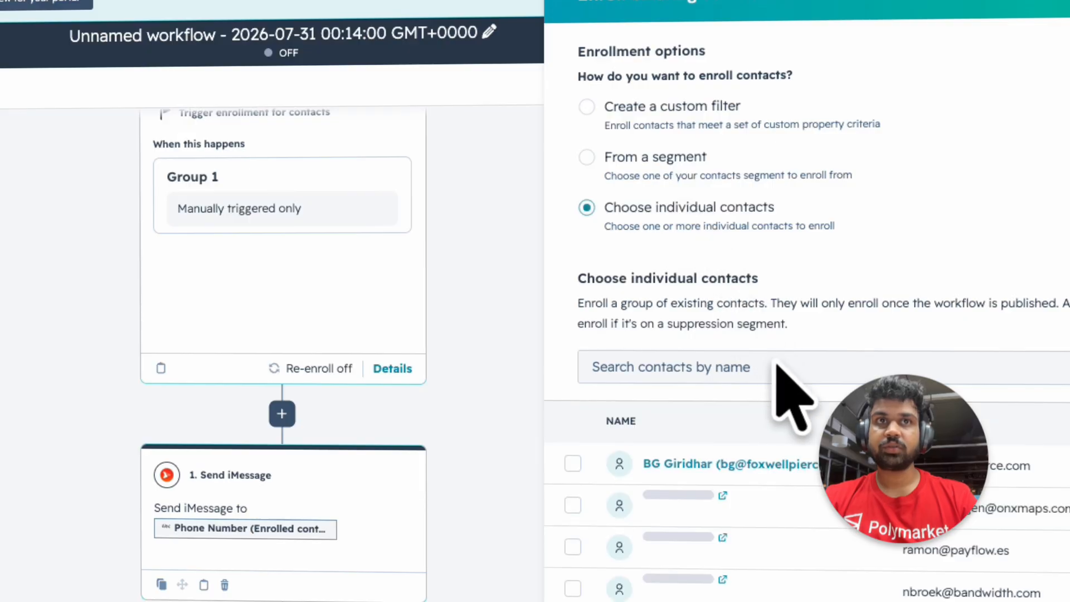
text(bh)
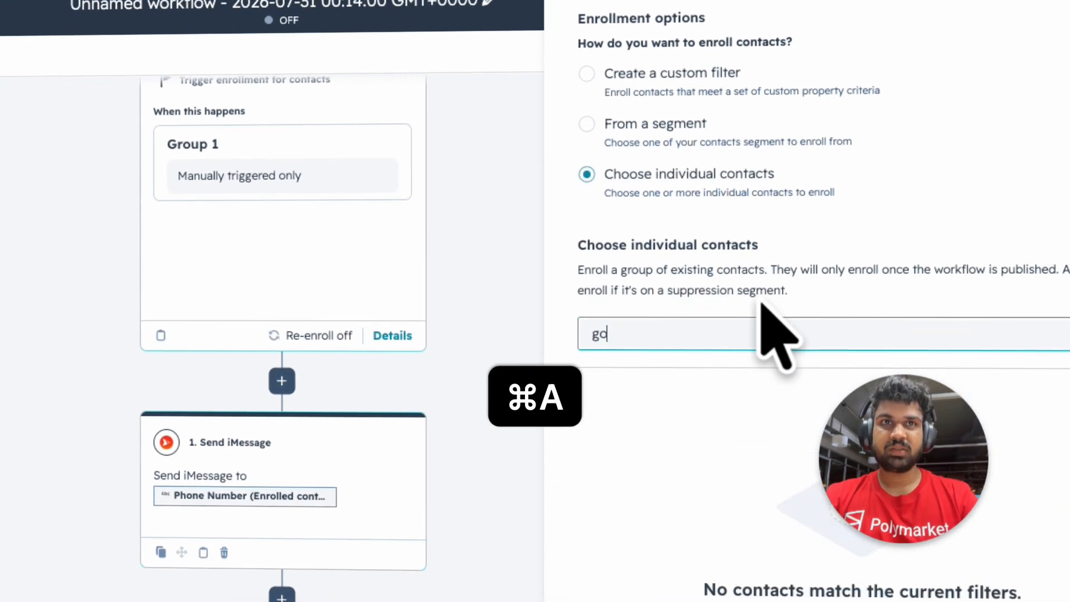
drag(886, 446, 309, 501)
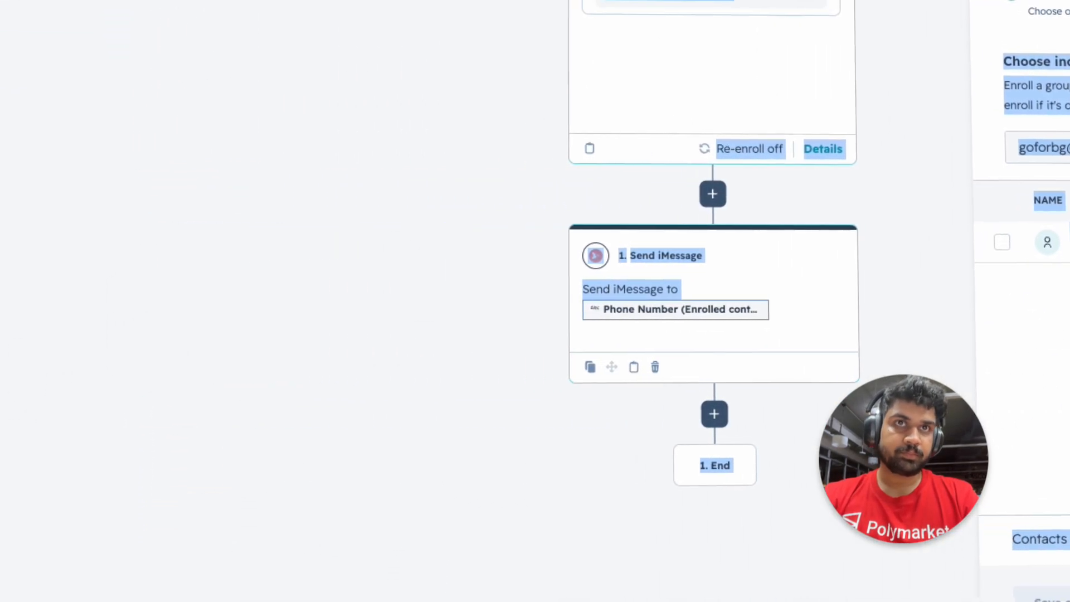
click(1002, 241)
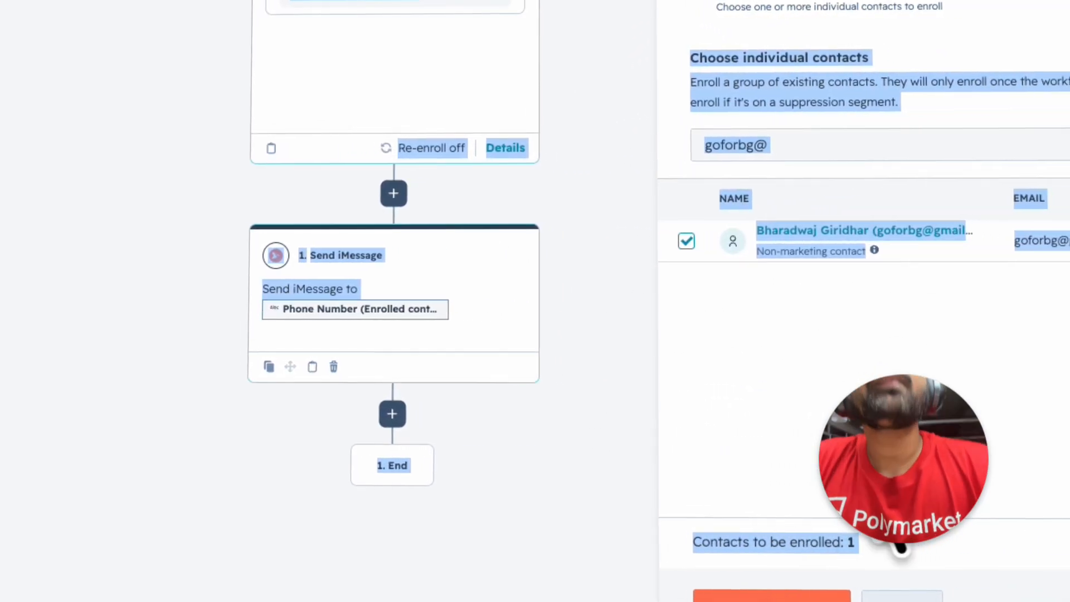
click(808, 598)
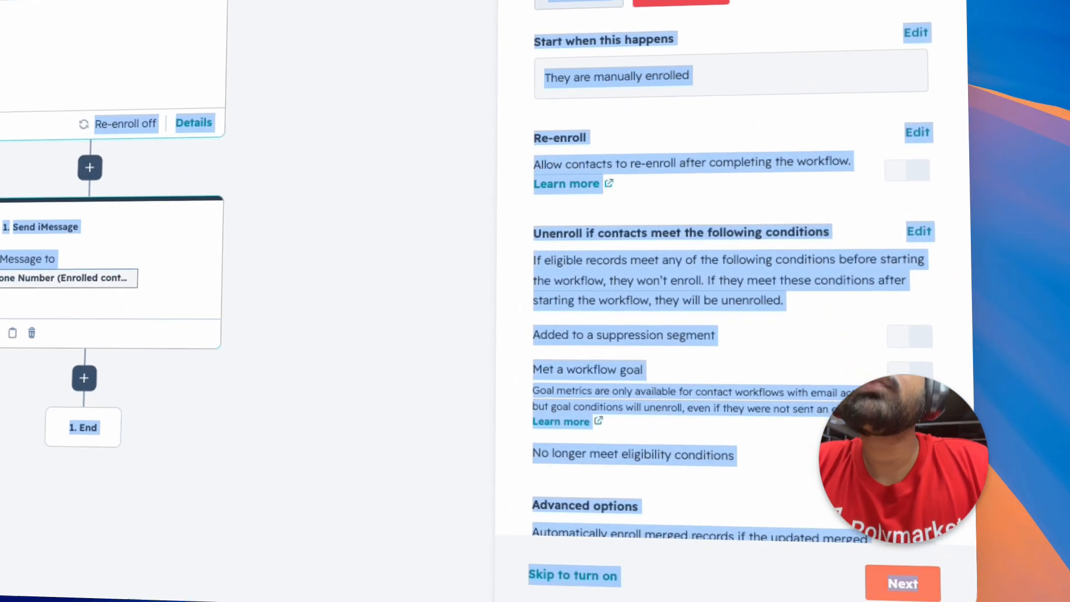
Go through the remaining review steps and turn the workflow on.
click(903, 582)
click(885, 508)
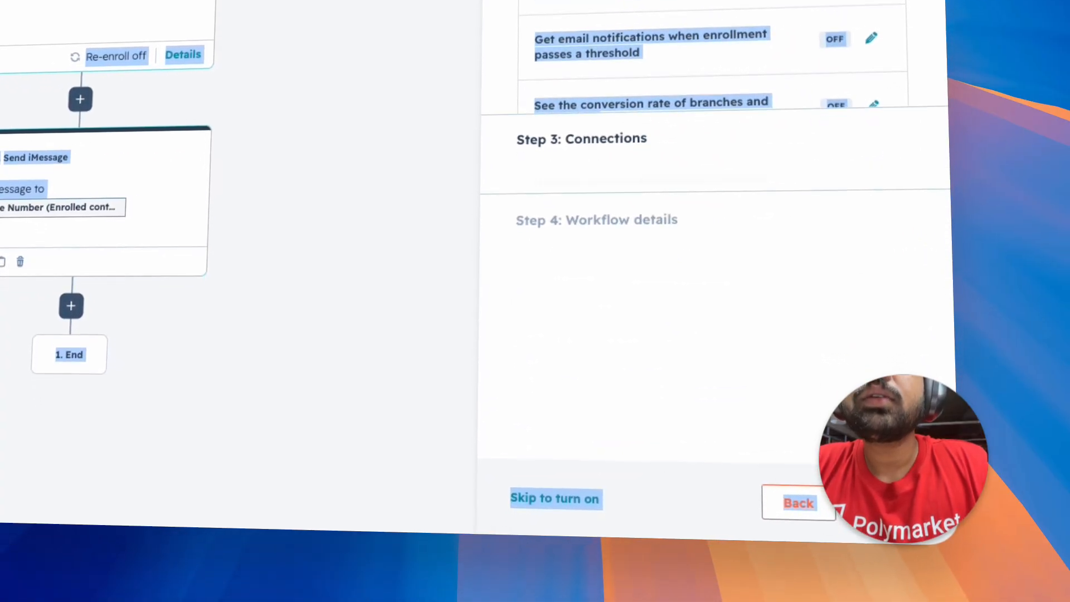
click(885, 508)
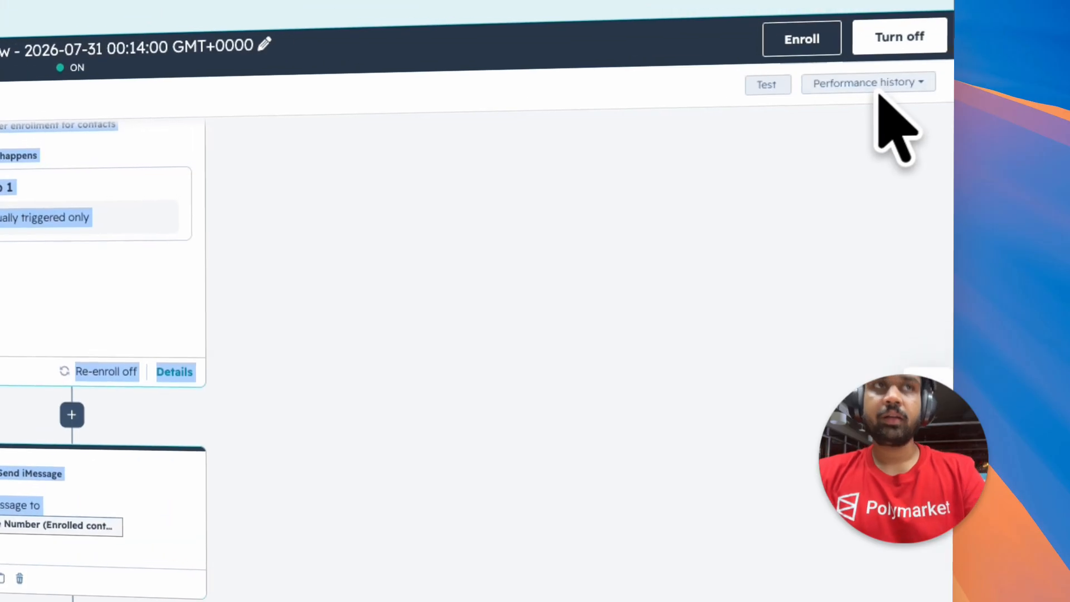
Open the workflow's enrollment history and inspect the enrolled contact's run logs, including the Send iMessage action's details.
click(878, 90)
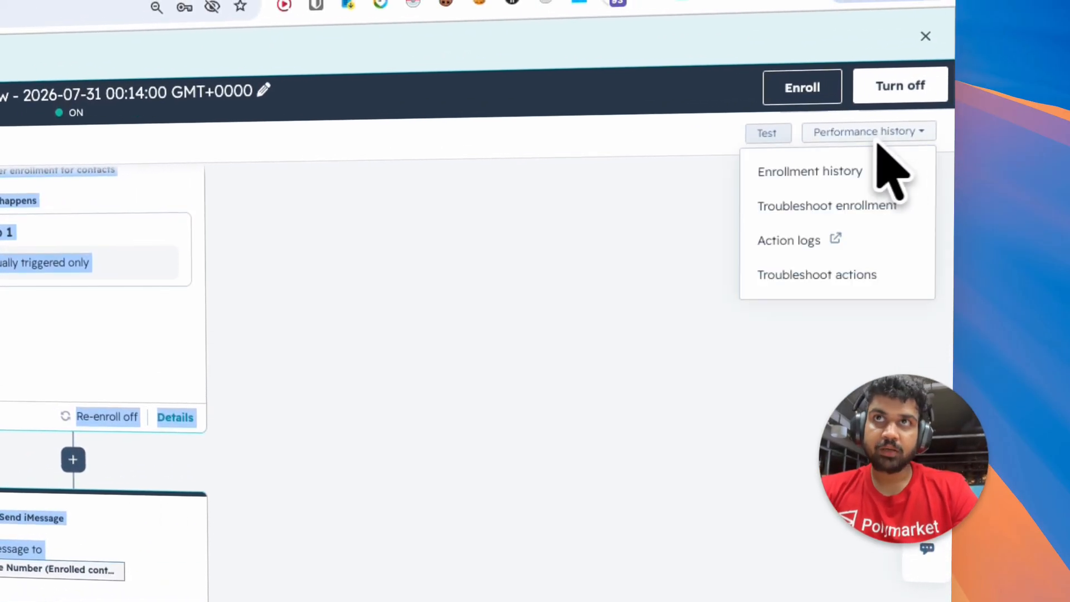
click(857, 174)
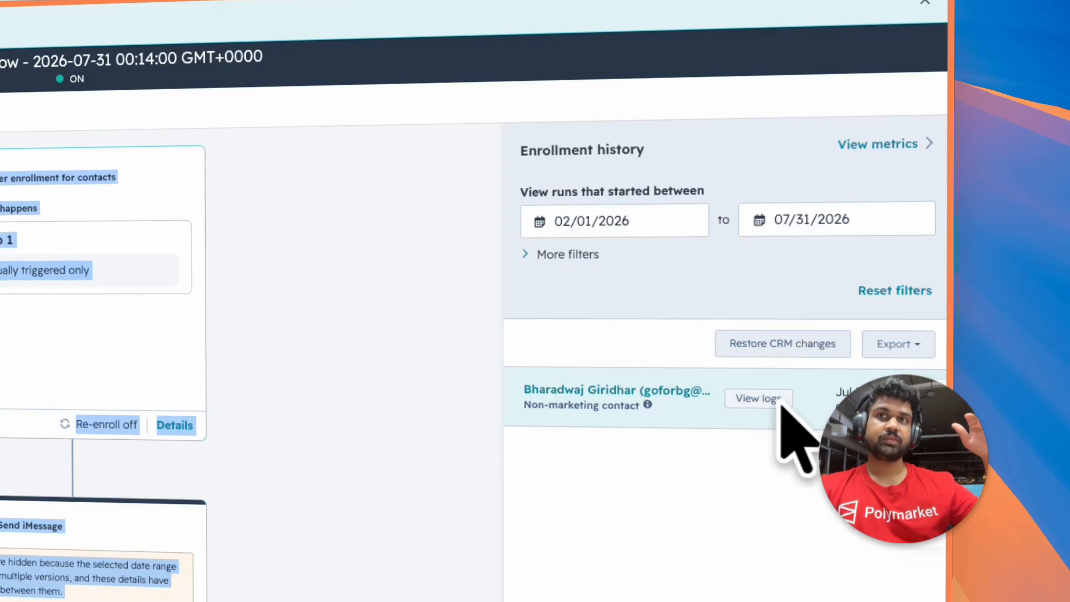
click(781, 402)
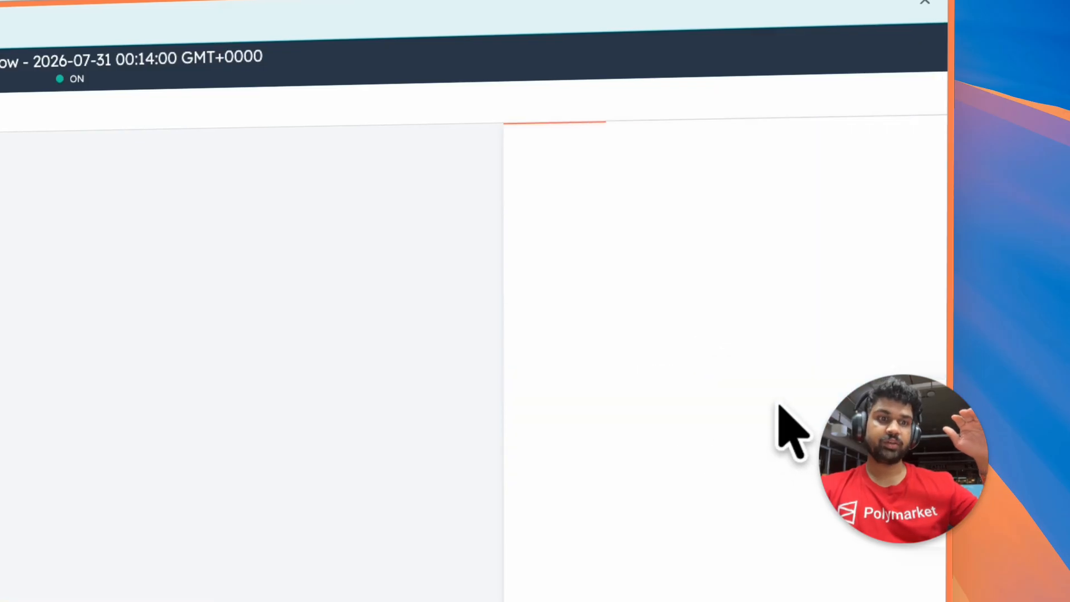
click(782, 407)
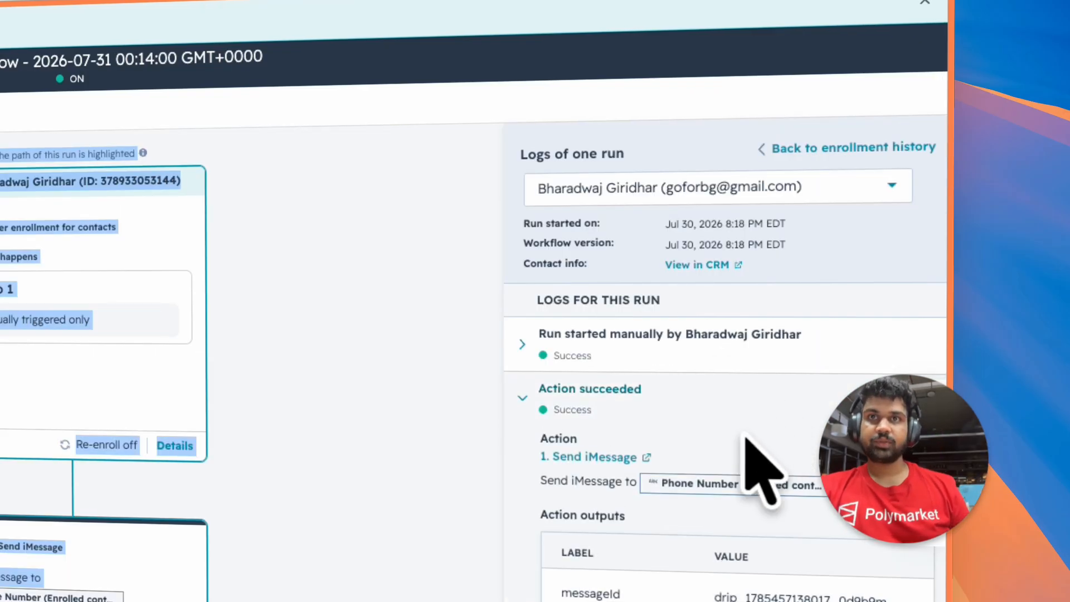
click(613, 400)
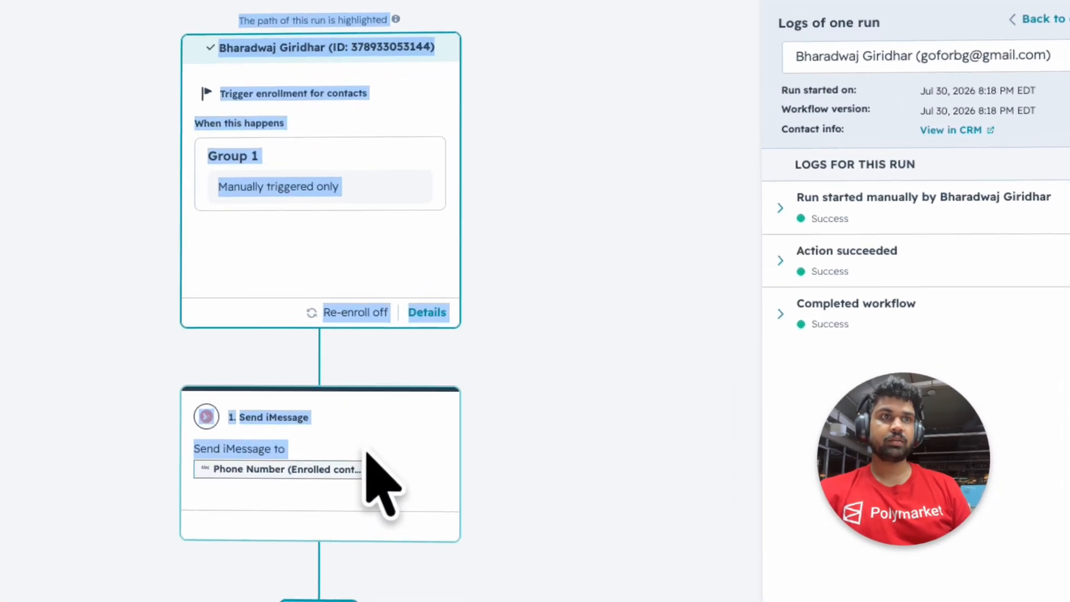
click(505, 429)
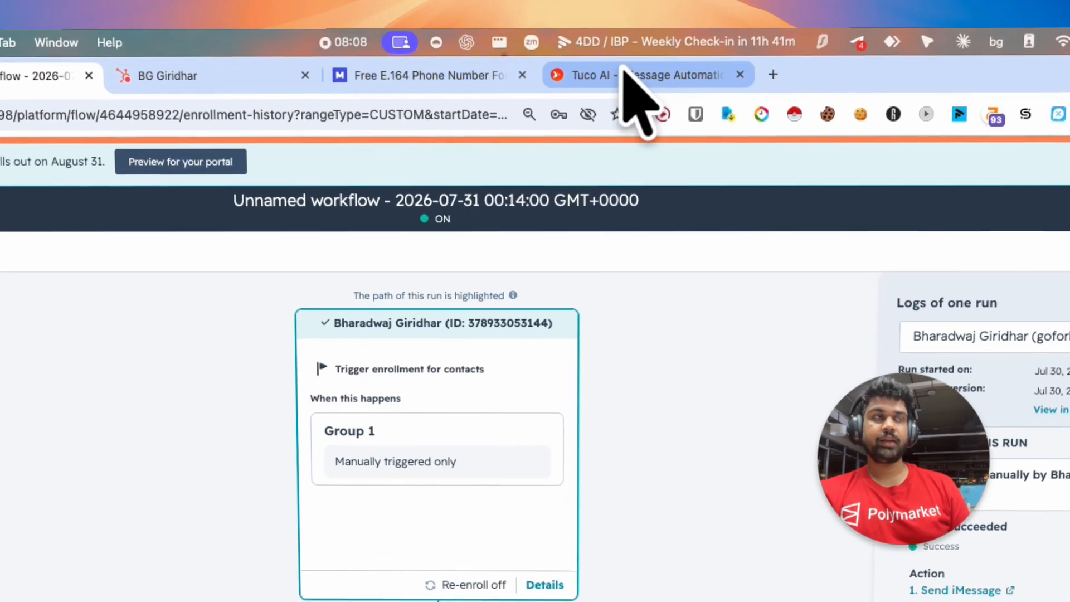
Check Tuco AI's activity log for the workflow message and return to the first contact's HubSpot record.
click(649, 73)
scroll(286, 446, up, 10)
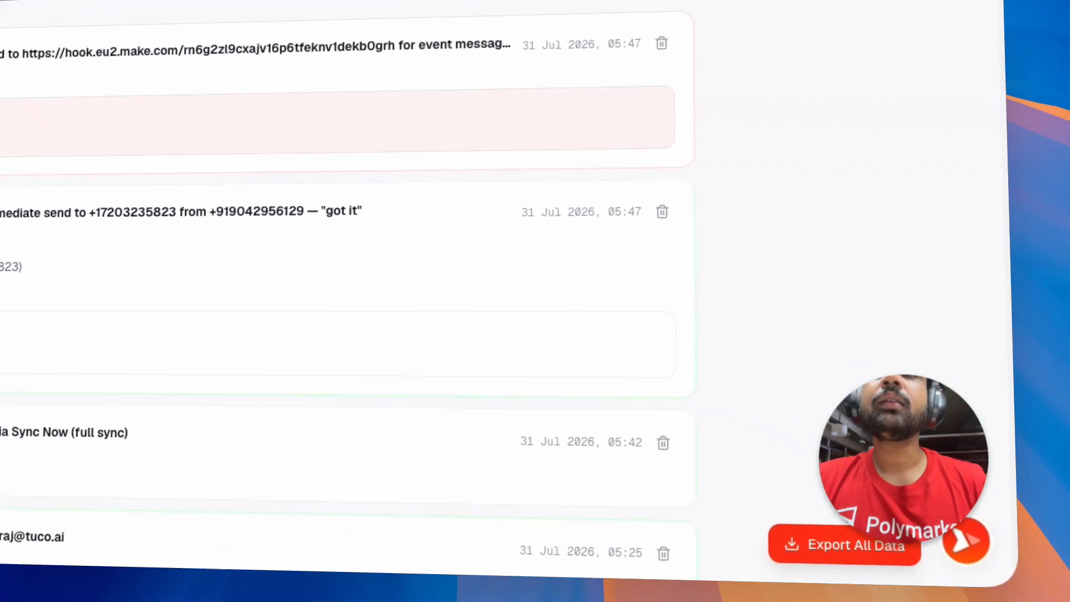
click(967, 541)
click(967, 541)
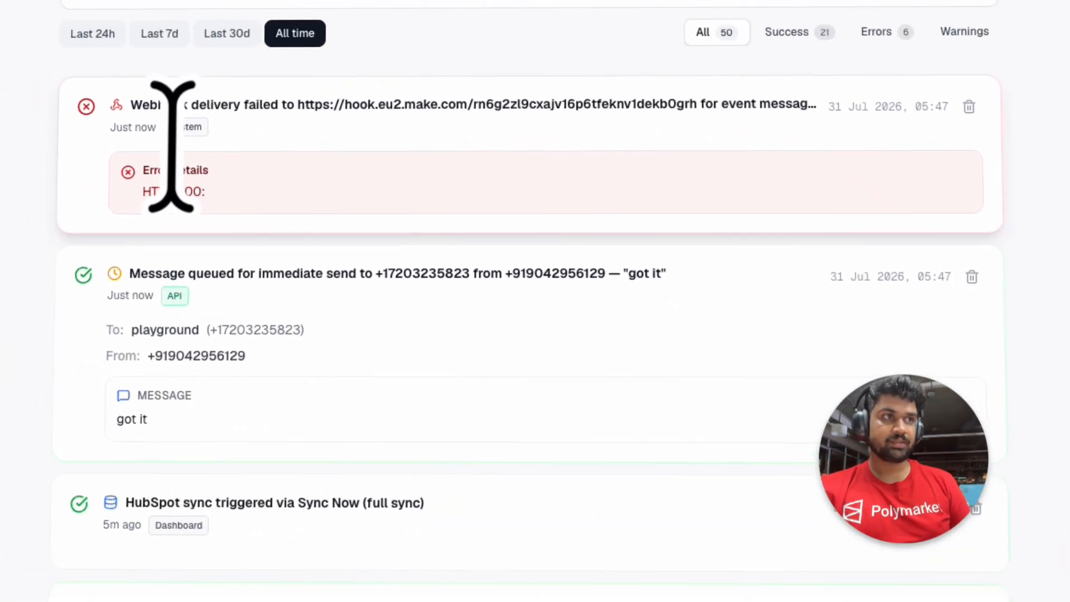
click(93, 144)
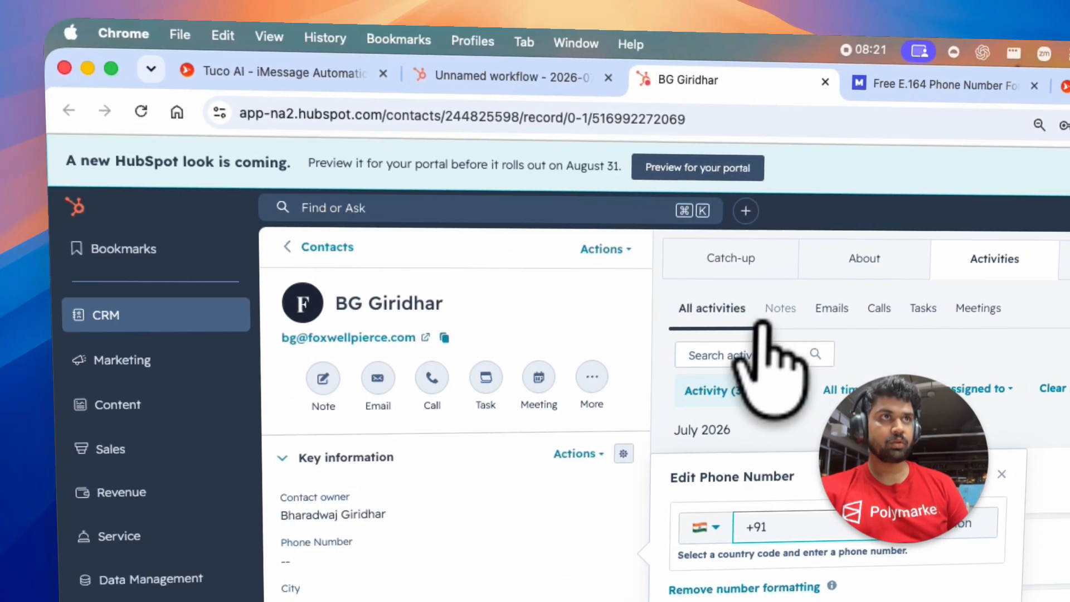
Check the first contact's notes, find the enrolled contact by first name in the HubSpot contacts list, and open its record.
click(762, 324)
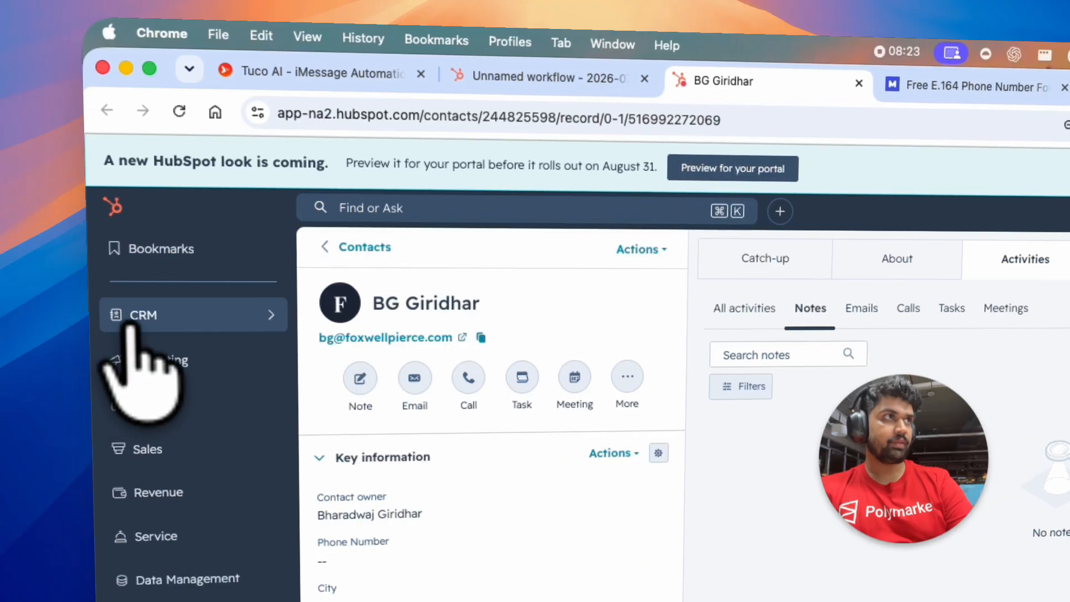
mouse_move(112, 314)
click(390, 321)
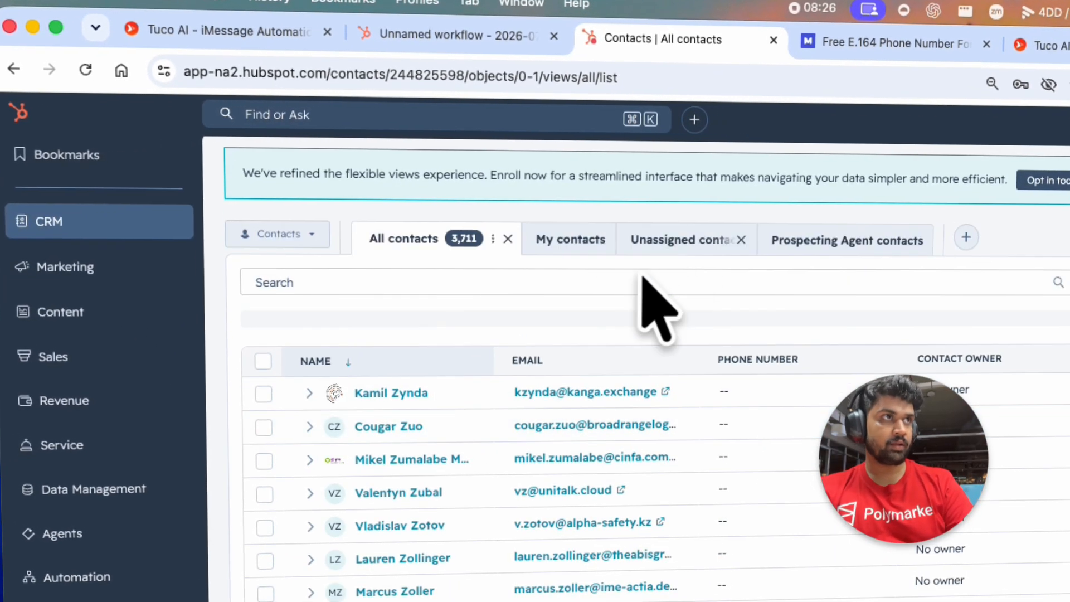
text(bharadwaj)
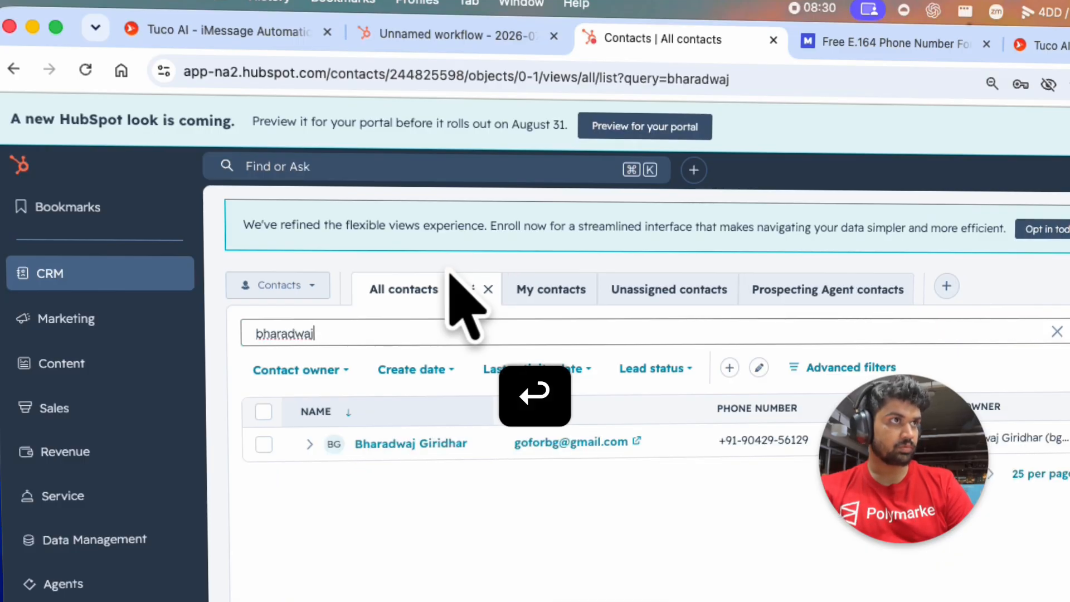
click(438, 443)
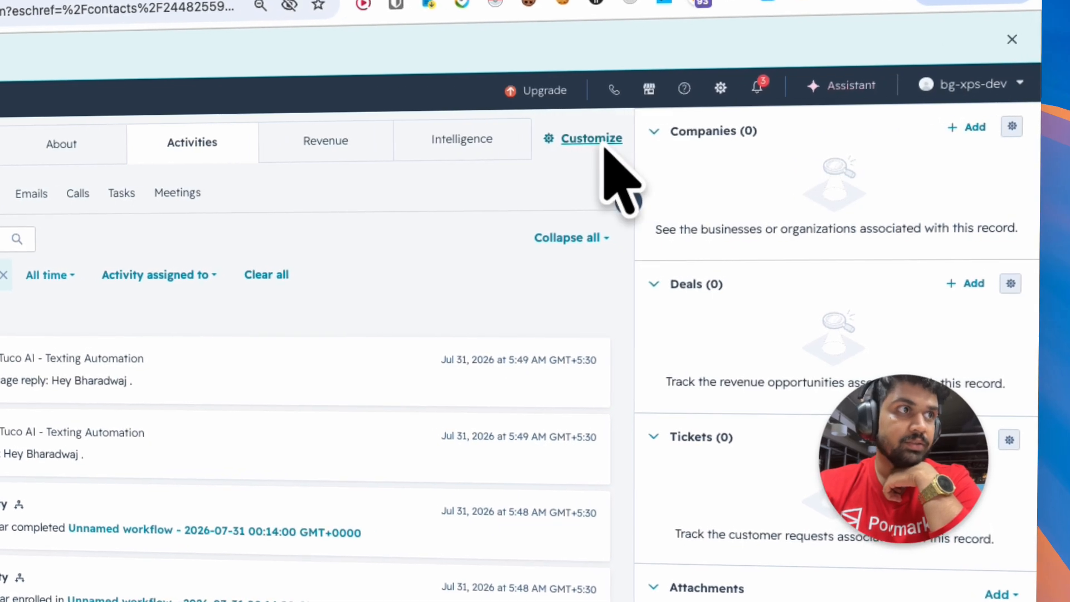
Add the Tuco iMessage card from the card library to the sidebar of the contact record's Default view and save the layout.
click(765, 162)
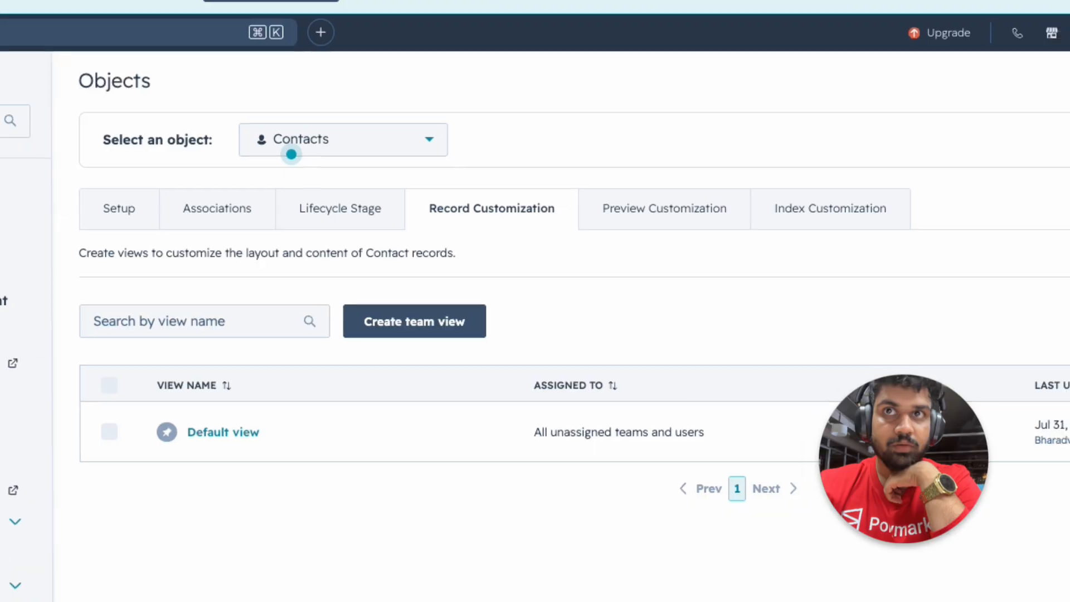
click(1037, 432)
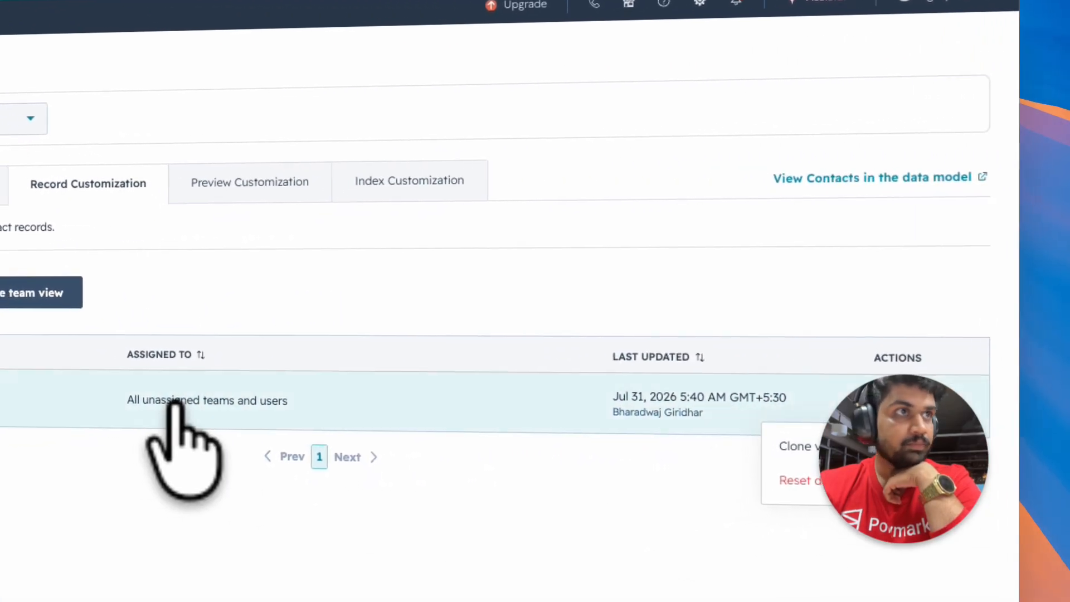
click(224, 401)
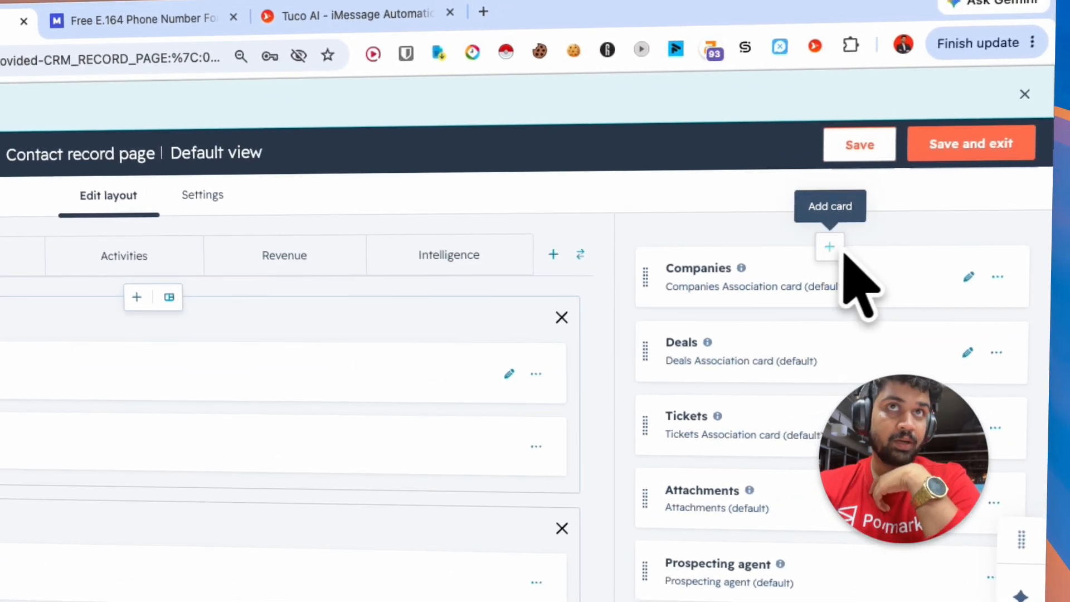
click(840, 252)
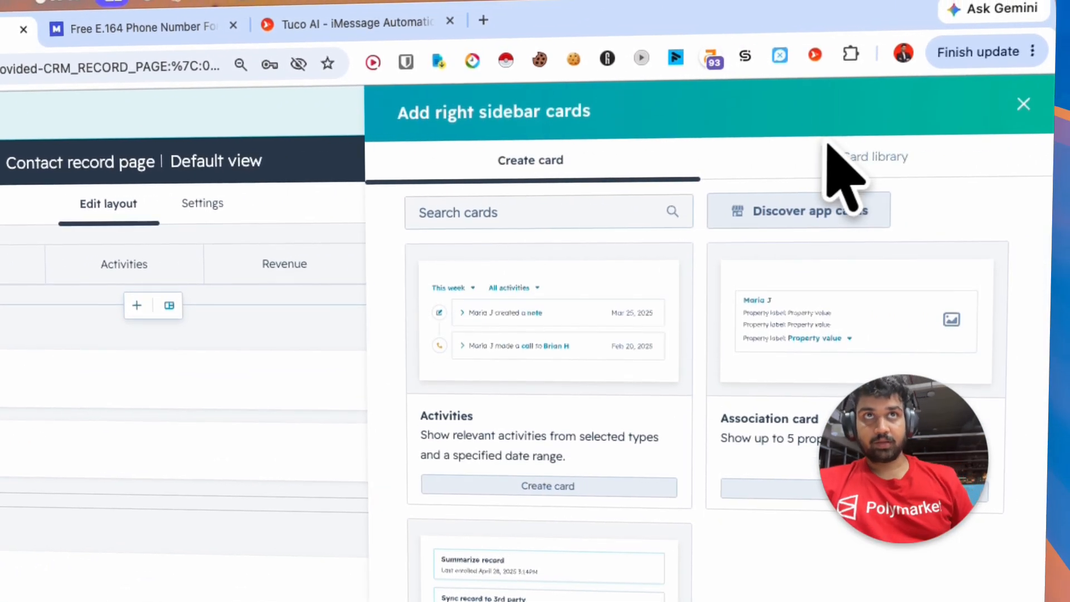
click(829, 140)
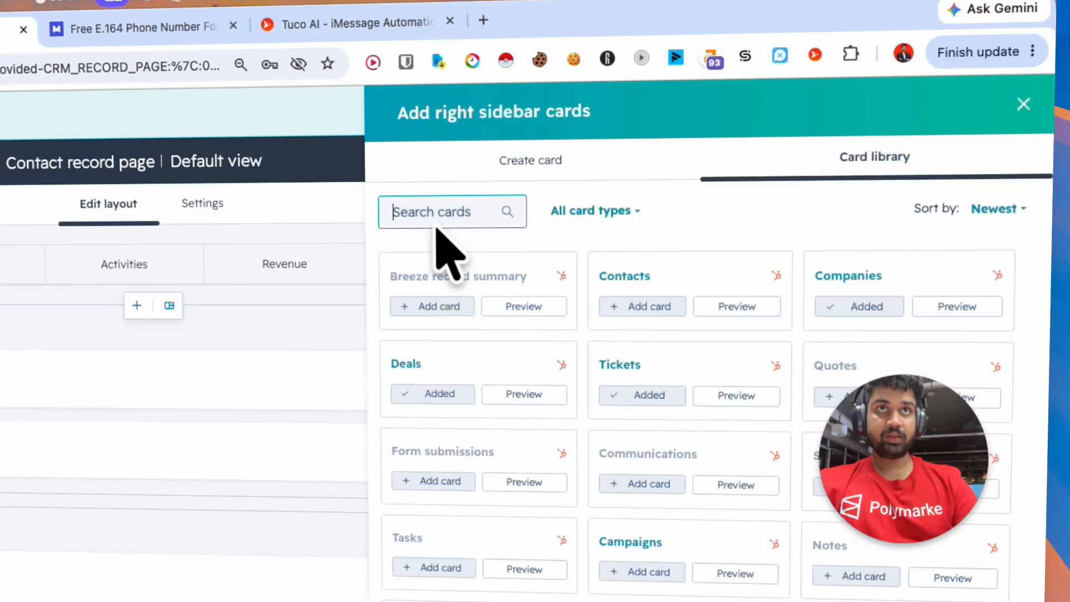
text(tc)
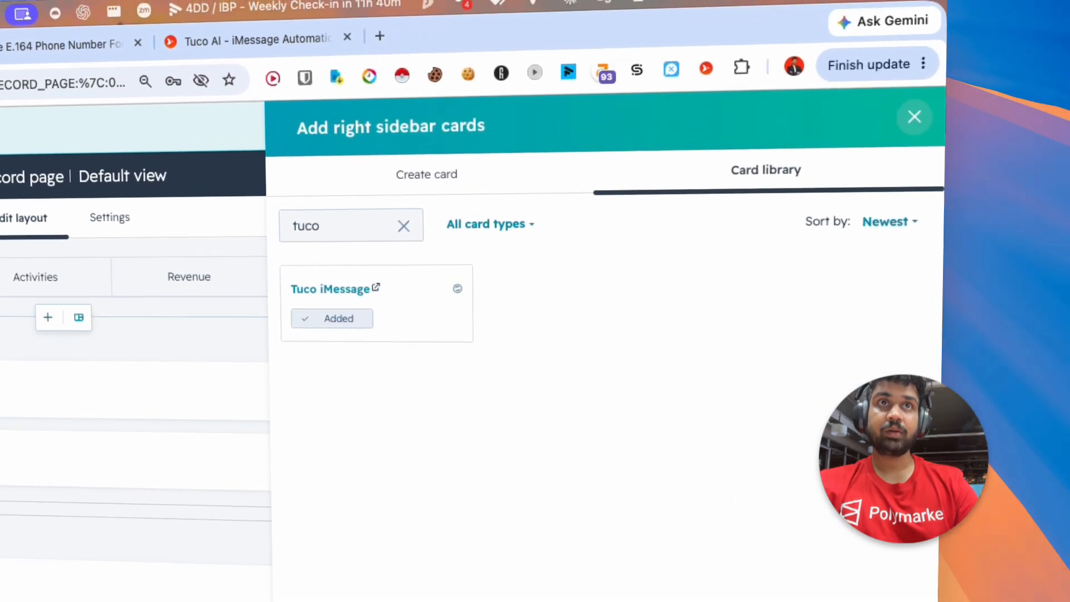
click(886, 117)
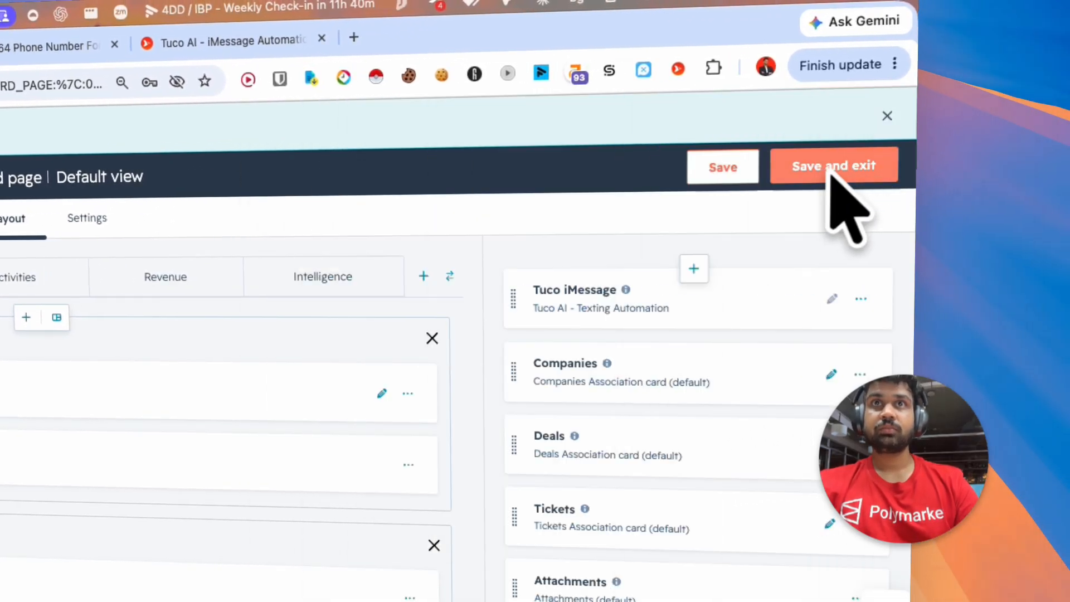
click(831, 172)
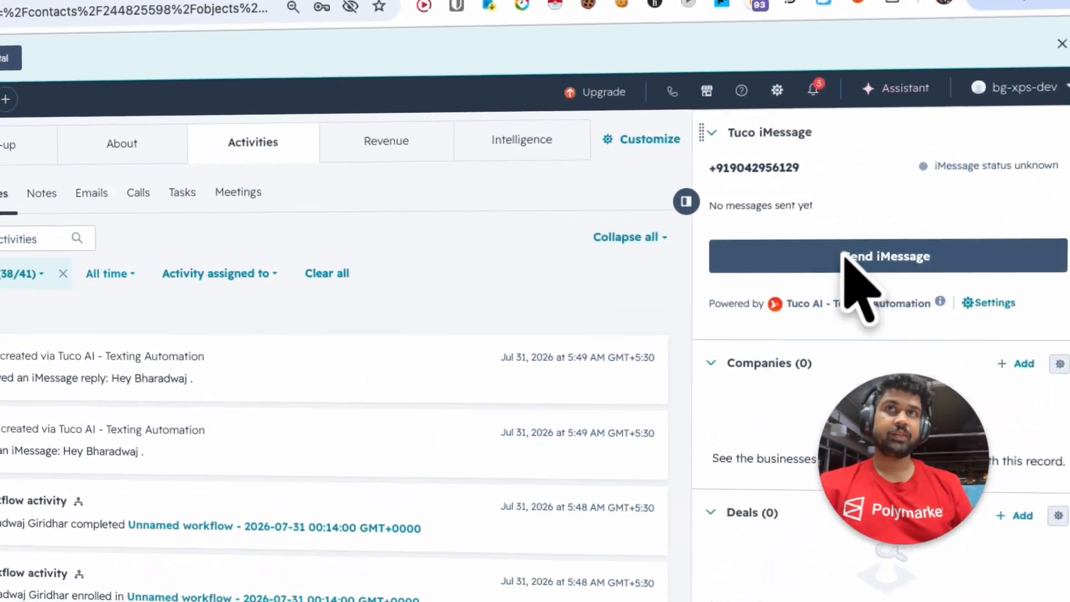
Send the contact the iMessage "yo!" from the Tuco iMessage card and check the refreshed conversation in Tuco AI's Unibox.
click(857, 223)
text(yo!)
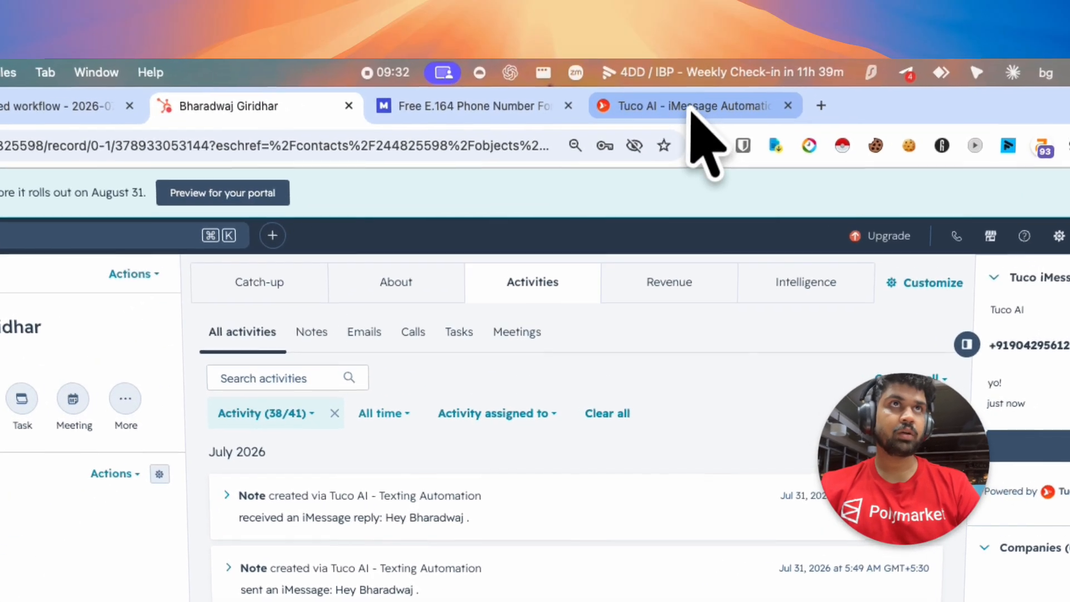
click(638, 74)
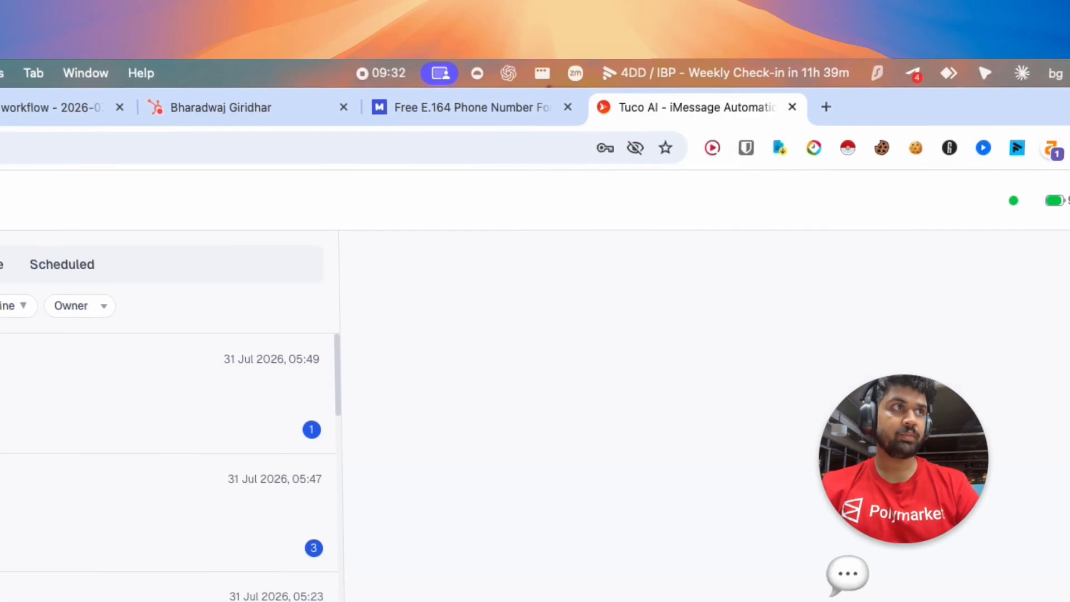
click(91, 387)
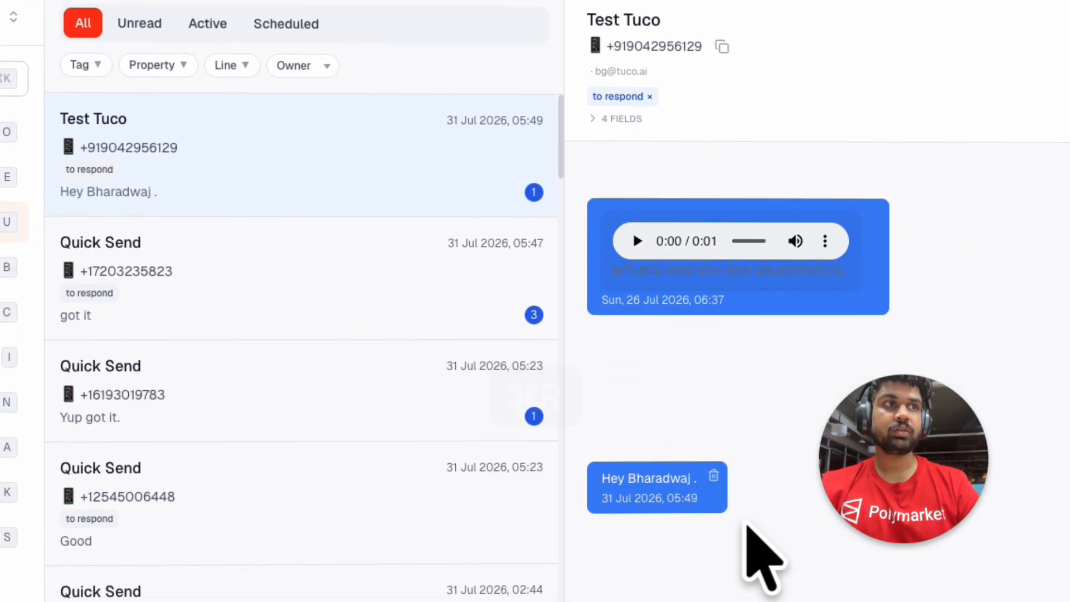
key(super+r)
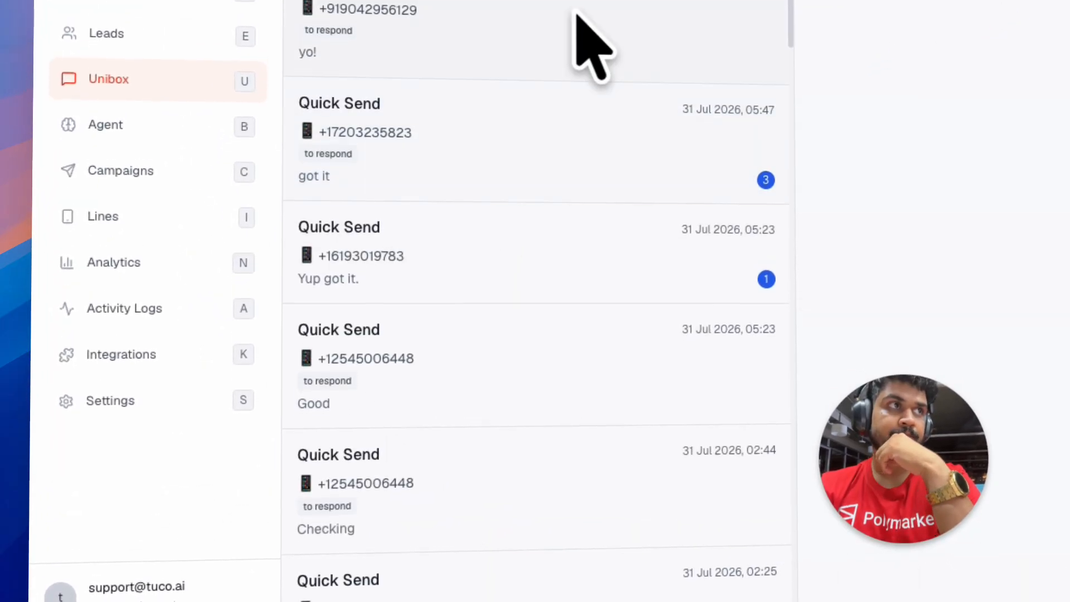
click(577, 16)
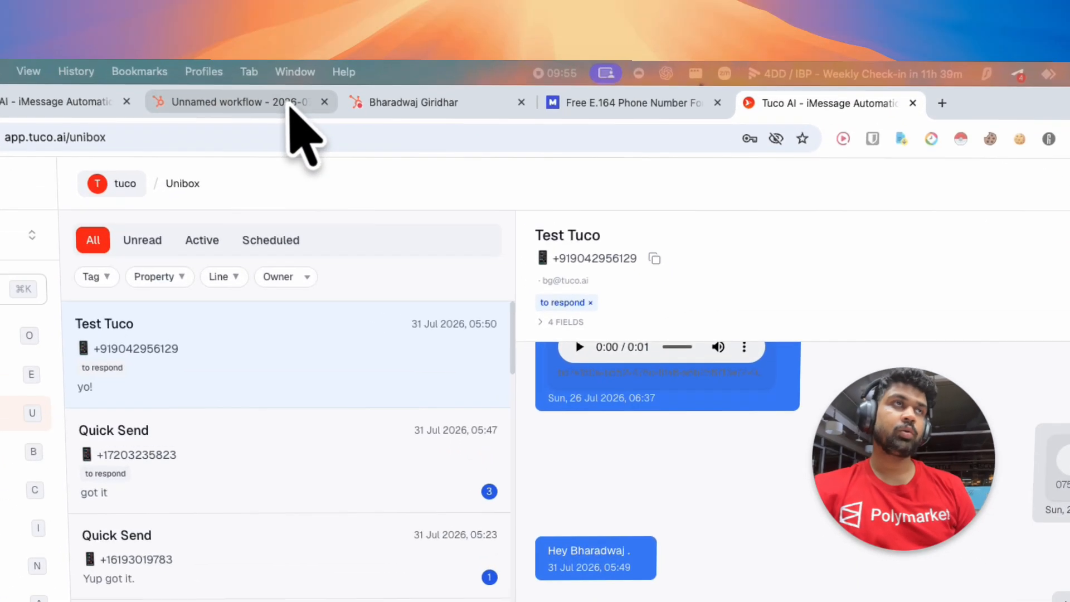
Review the HubSpot workflow and the contact's logged iMessages alongside Tuco AI's Activity Log, ending back at the workflow.
click(329, 74)
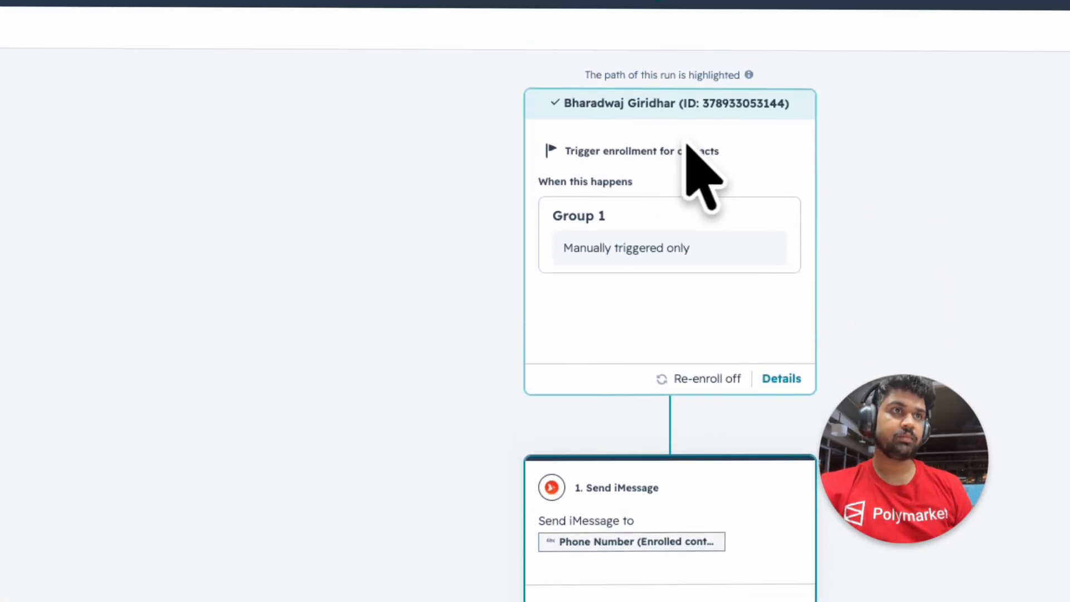
click(485, 40)
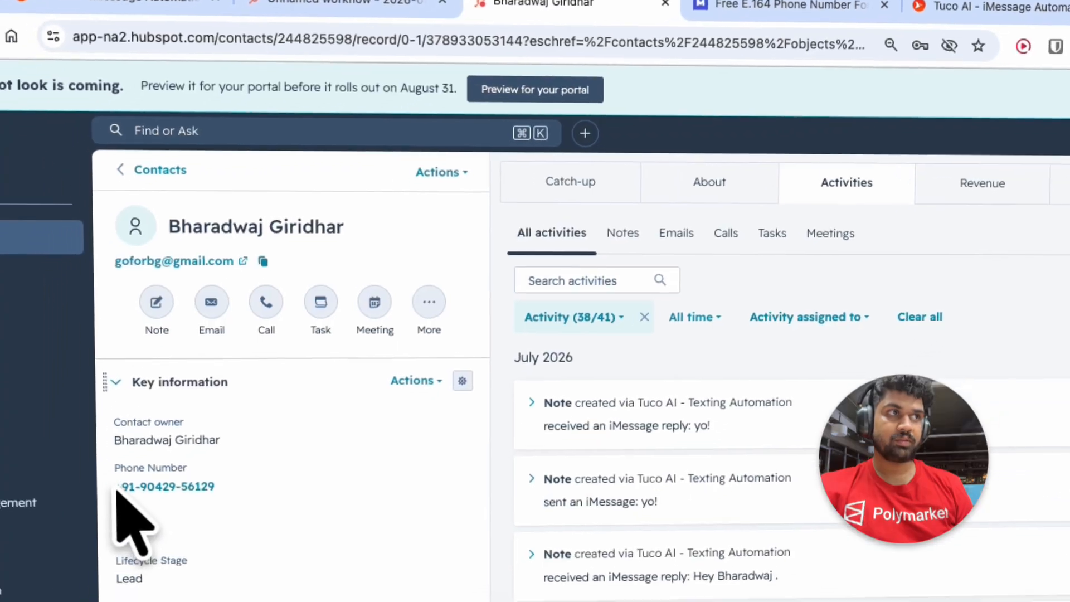
click(326, 6)
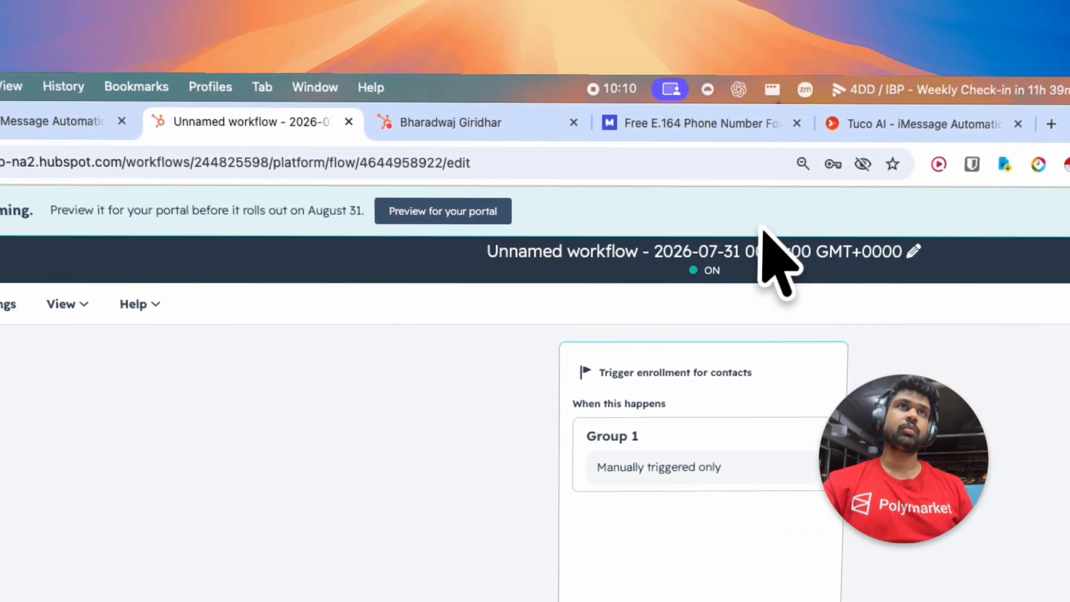
click(825, 125)
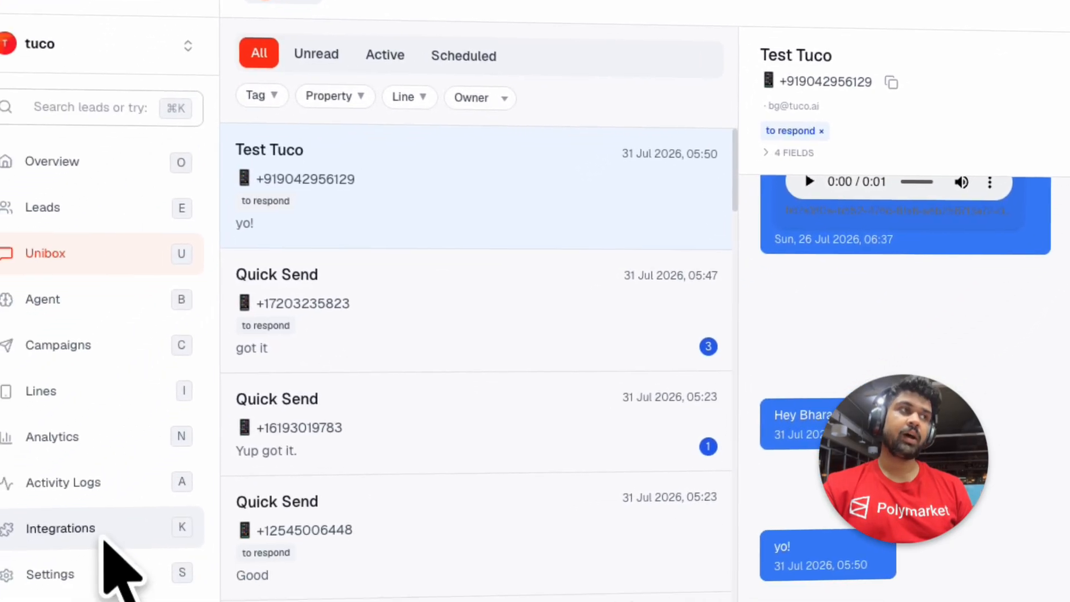
click(84, 484)
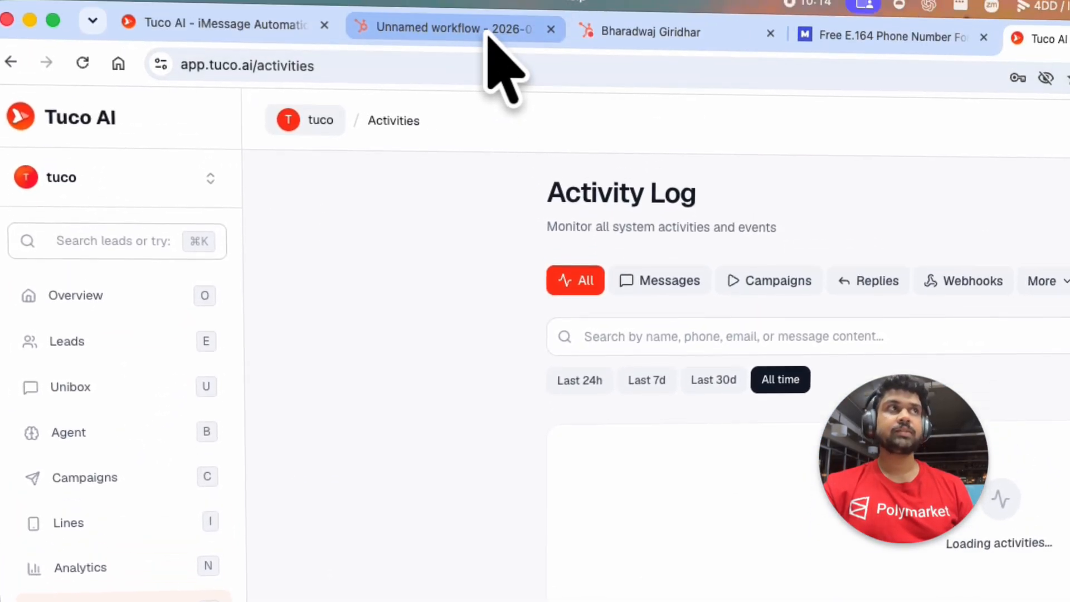
click(490, 32)
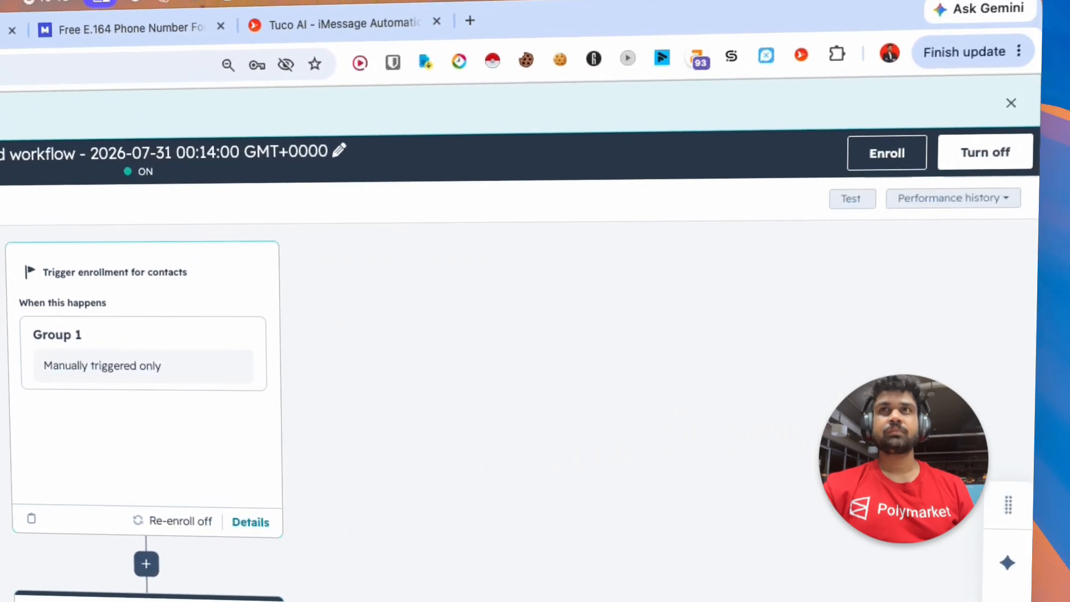